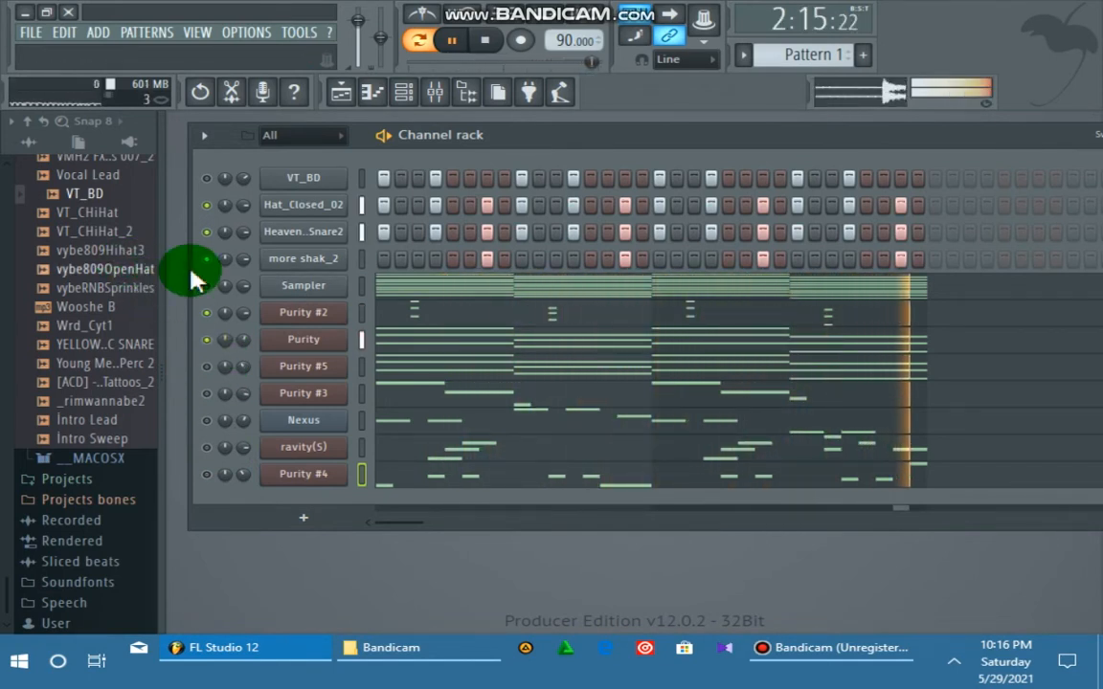
# - Unmute the Purity #5, Nexus, ravity(S) and Purity #4 channels during playback, with Purity playing and Purity #2 muted
pyautogui.click(209, 339)
pyautogui.click(207, 366)
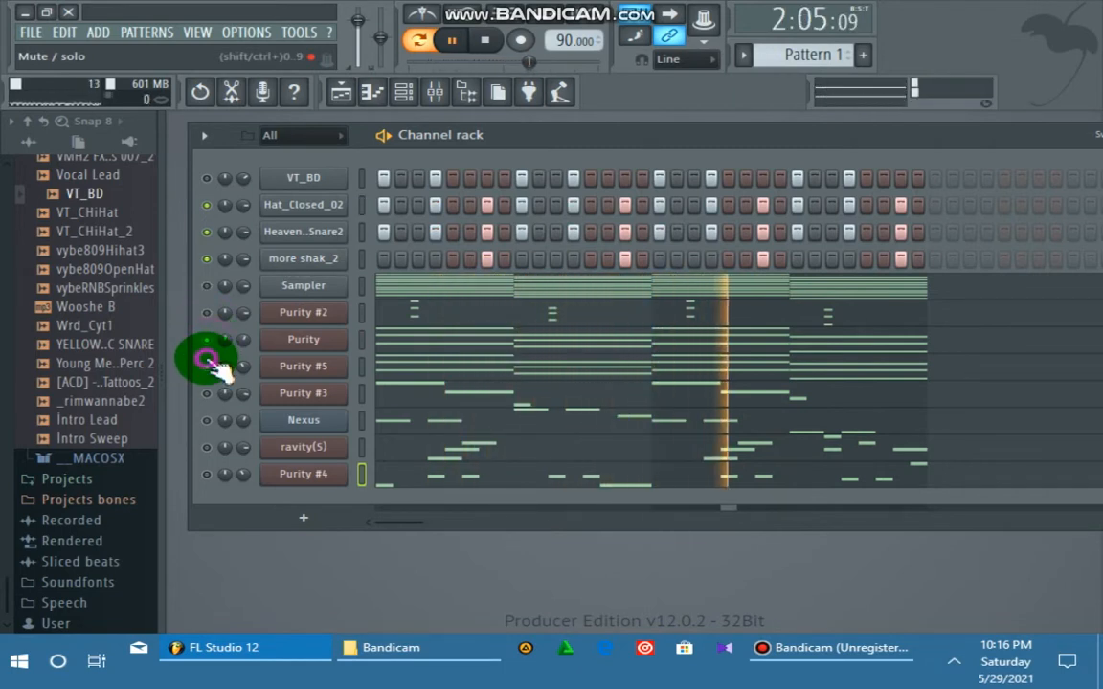
pyautogui.click(207, 422)
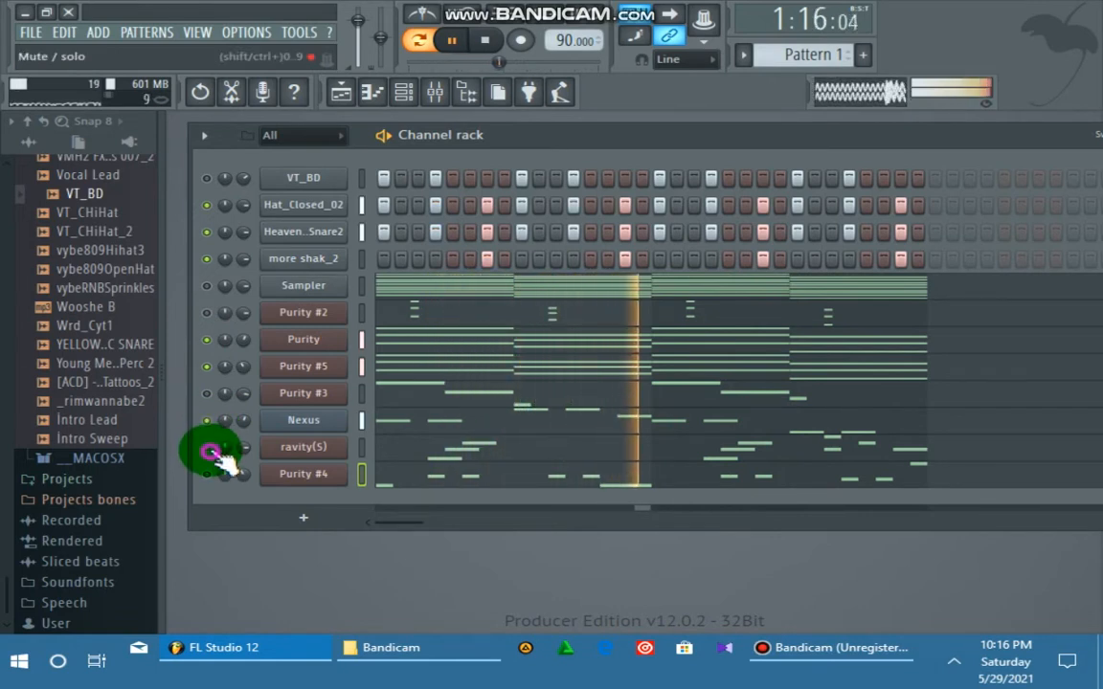
pyautogui.click(209, 450)
pyautogui.scroll(2, 250, 451)
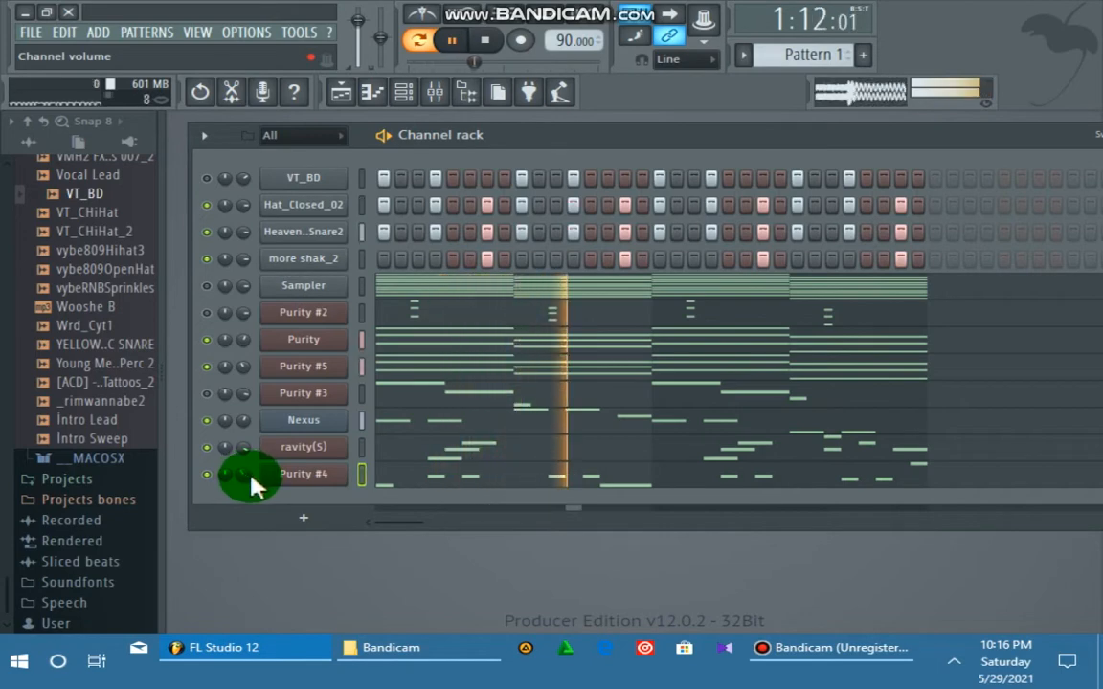
# - Load the Lead Synth preset Synth Flute in the Purity #4 instrument and close its window
pyautogui.click(292, 473)
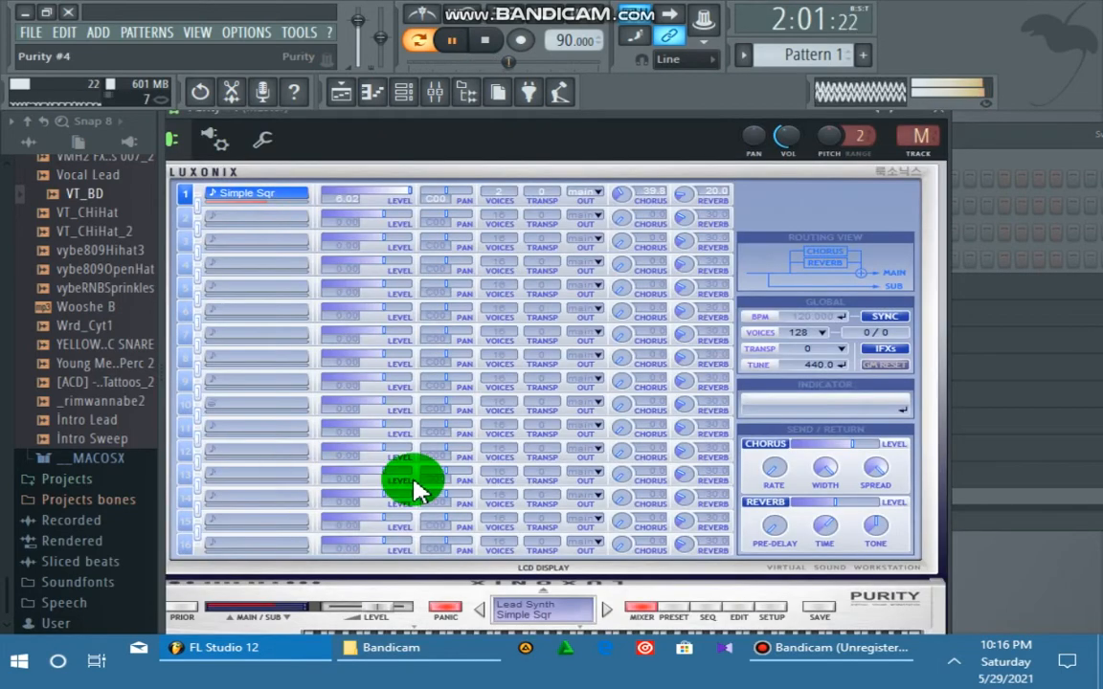
pyautogui.click(678, 615)
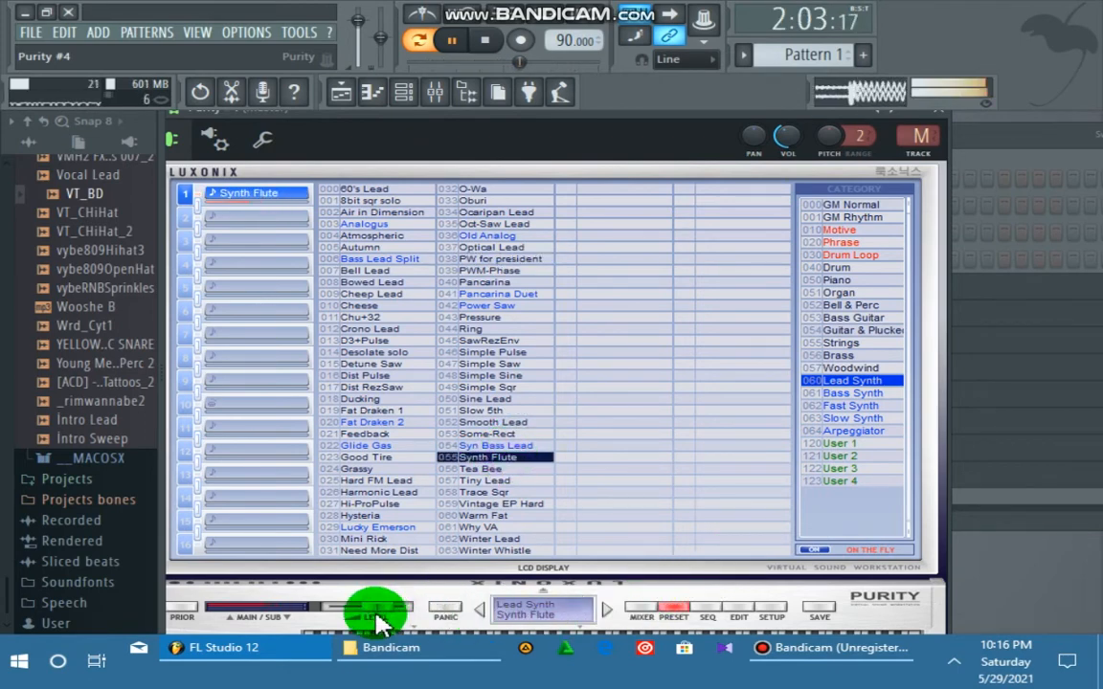
pyautogui.click(957, 123)
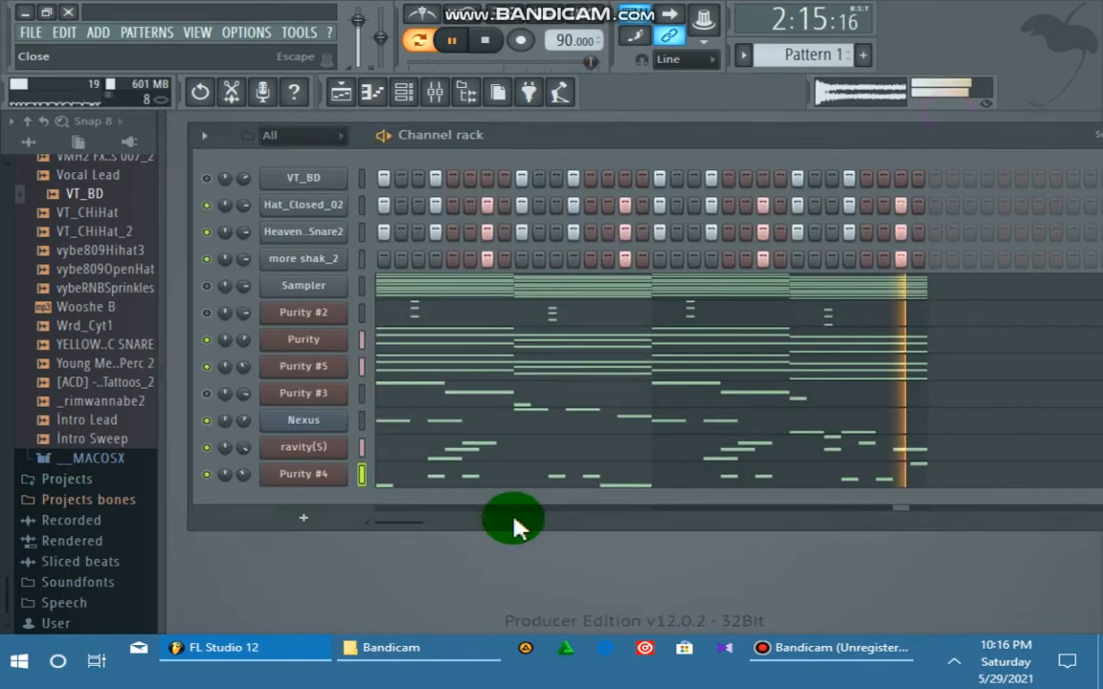
# - Adjust the volumes of the ravity(S) and Purity #4 channels while muting and unmuting each one to compare them
pyautogui.click(204, 449)
pyautogui.click(245, 447)
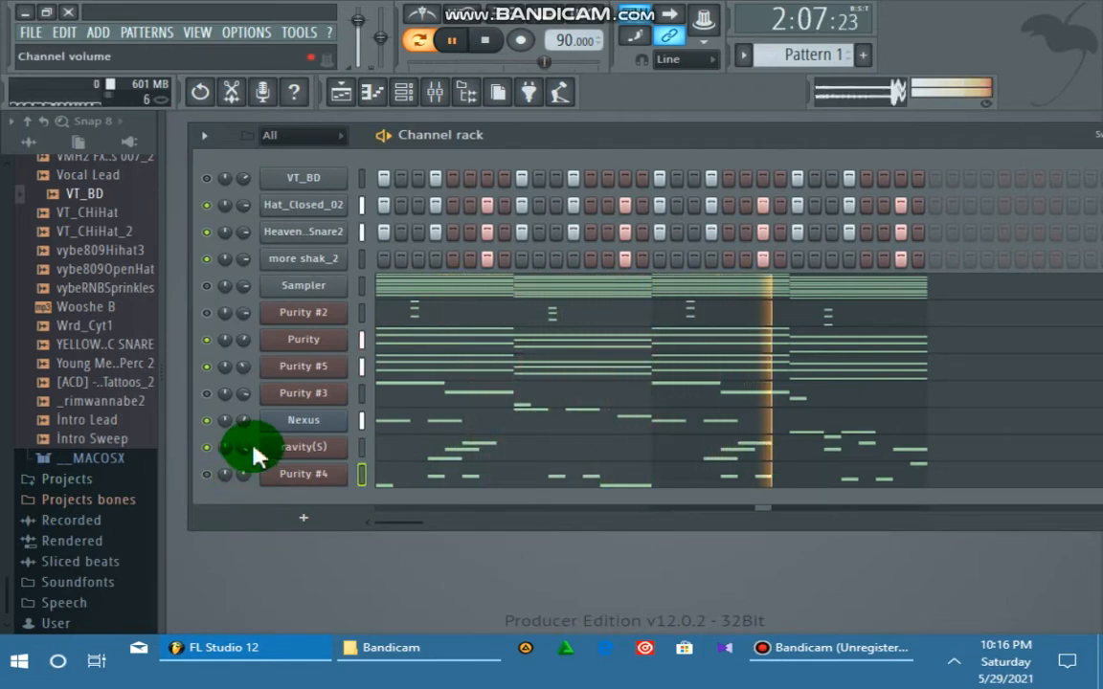
pyautogui.click(206, 447)
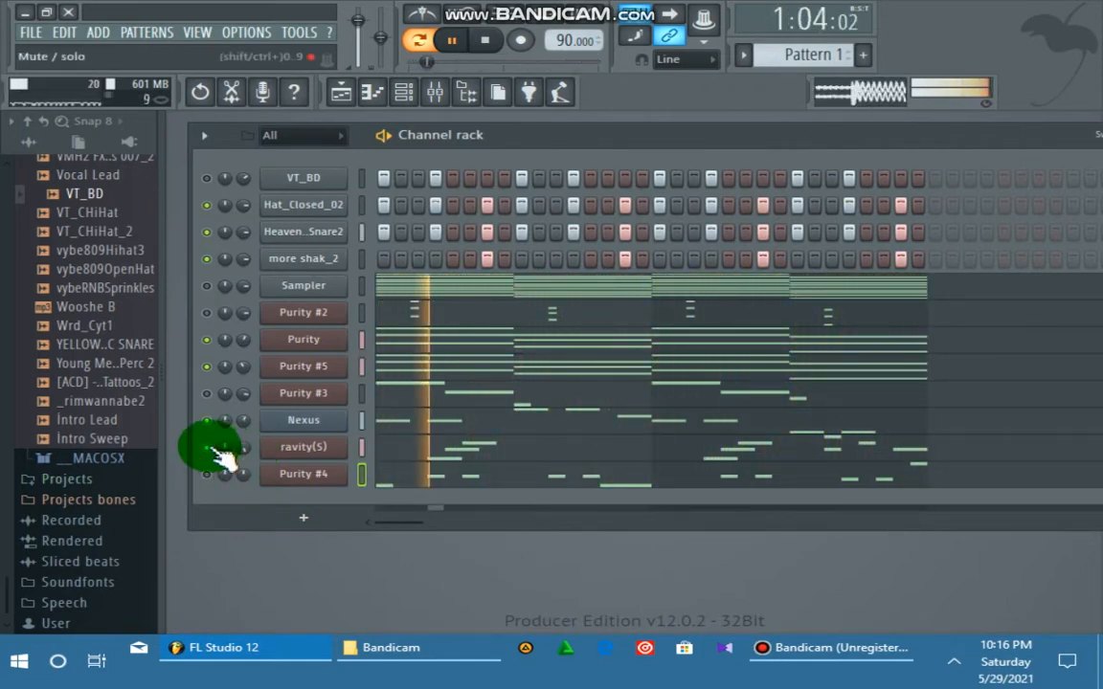
pyautogui.click(210, 448)
pyautogui.click(209, 471)
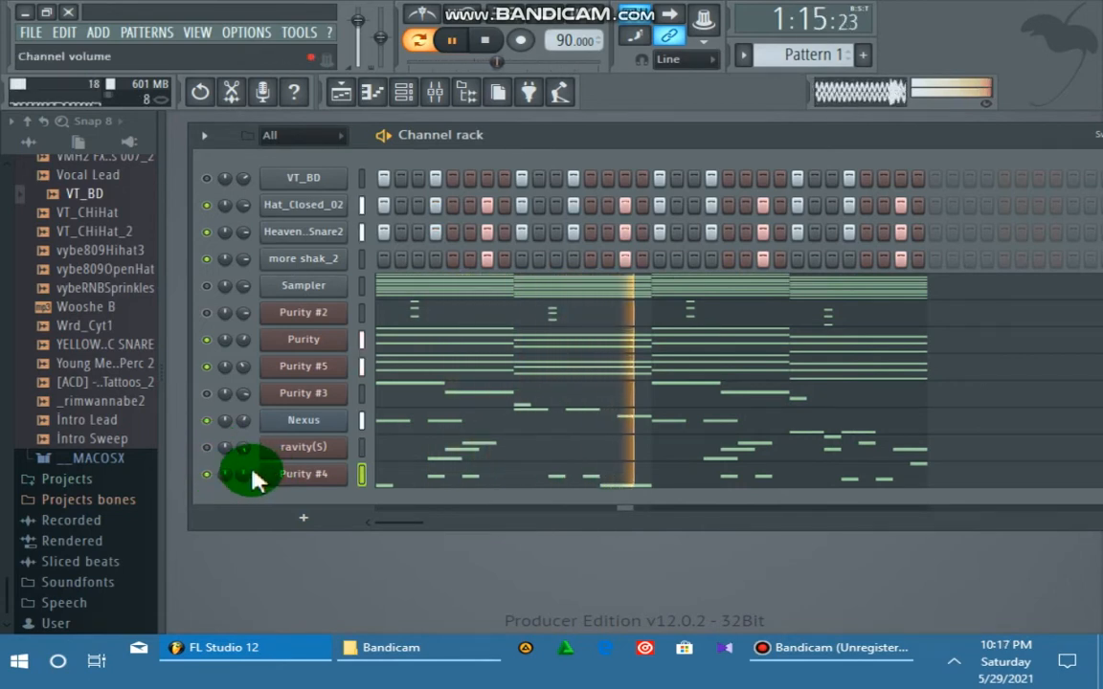
pyautogui.click(250, 471)
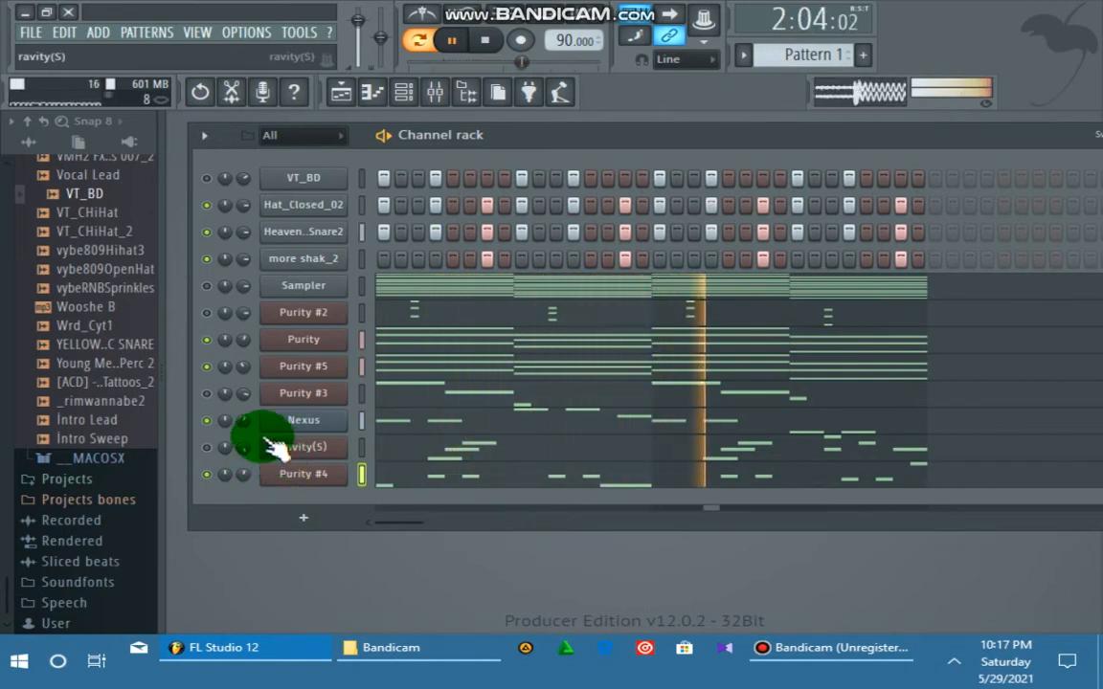
pyautogui.click(206, 449)
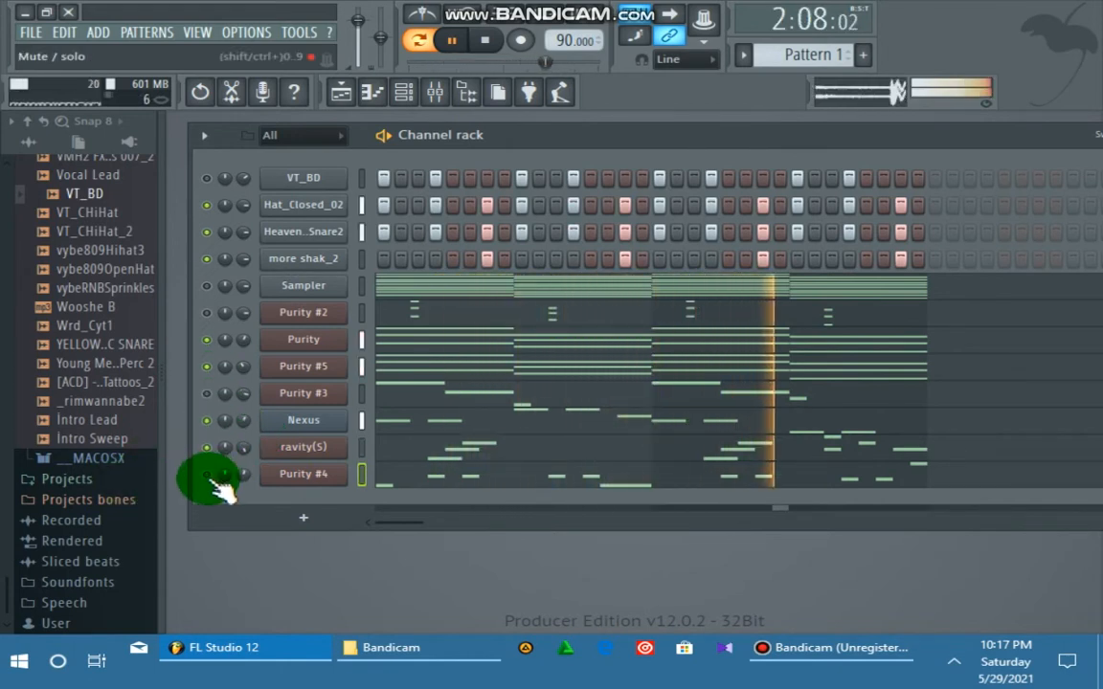
# - Mute the remaining melodic channels from Purity #4 up to Purity and delete the Sampler channel
pyautogui.moveTo(216, 486); pyautogui.dragTo(218, 383)
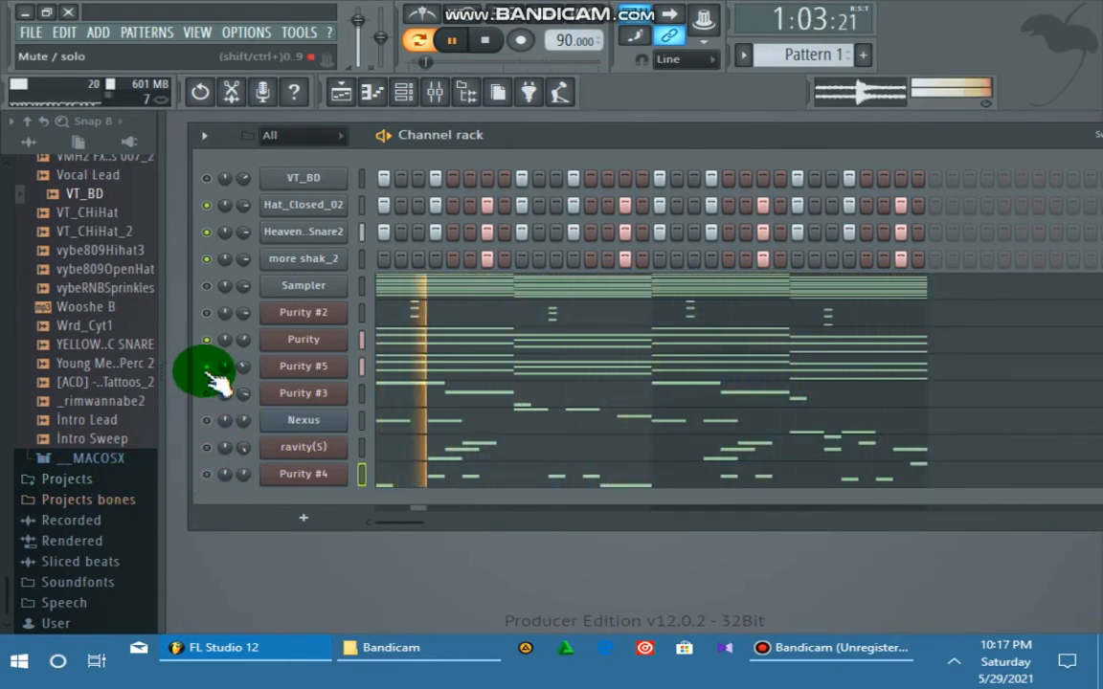
pyautogui.rightClick(289, 285)
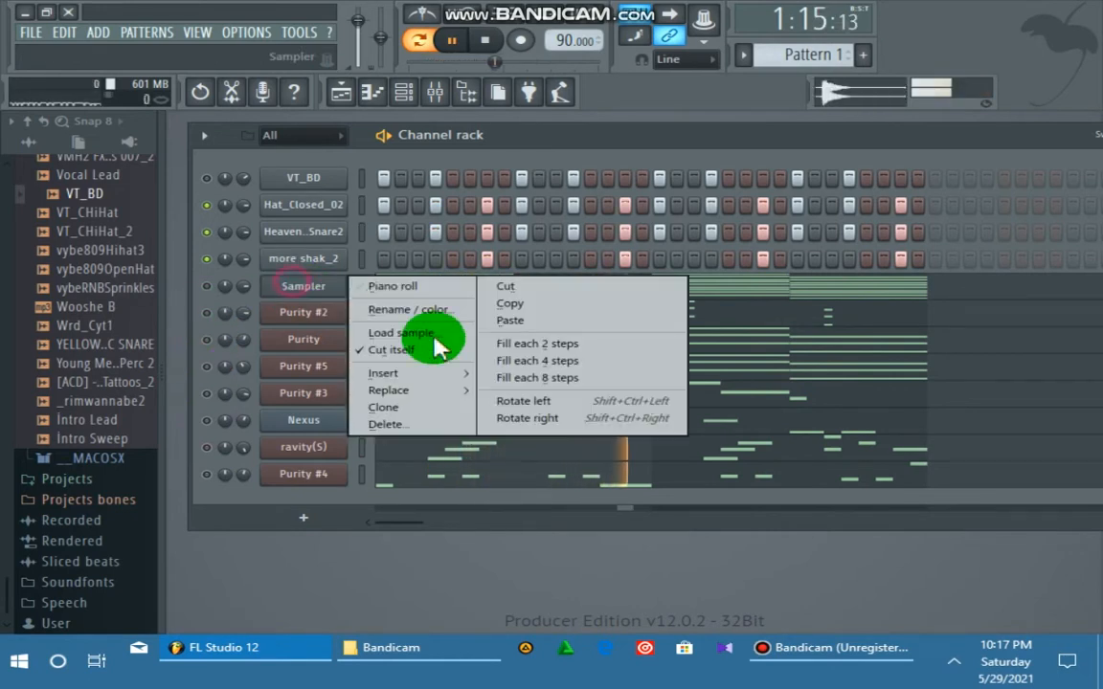
pyautogui.click(402, 424)
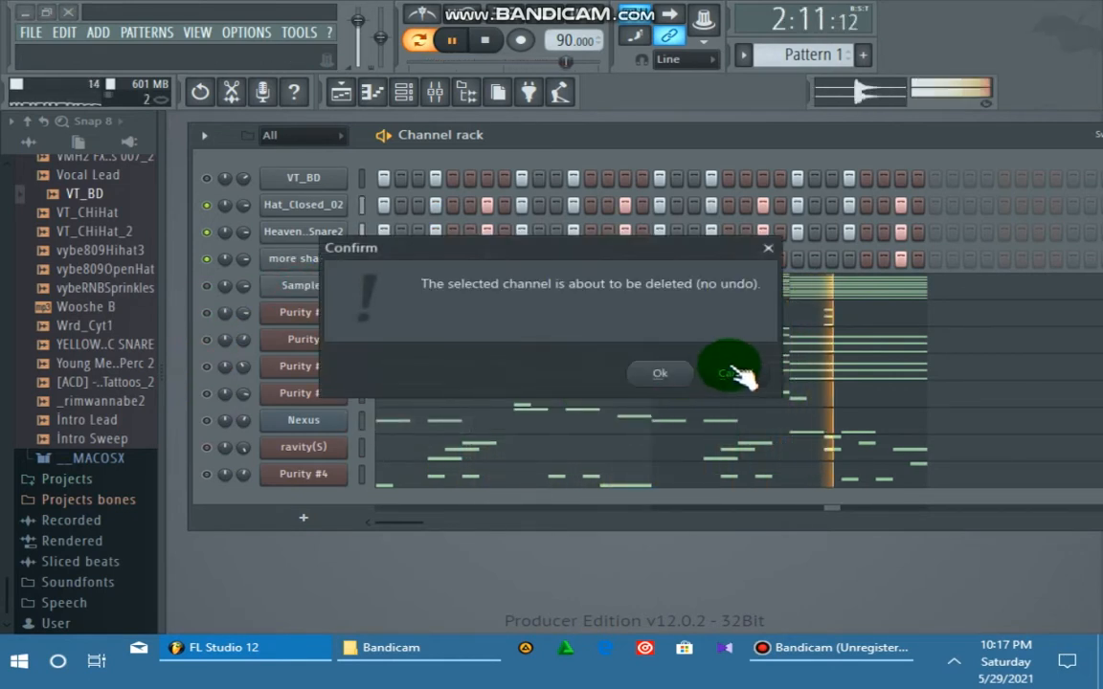
pyautogui.click(660, 374)
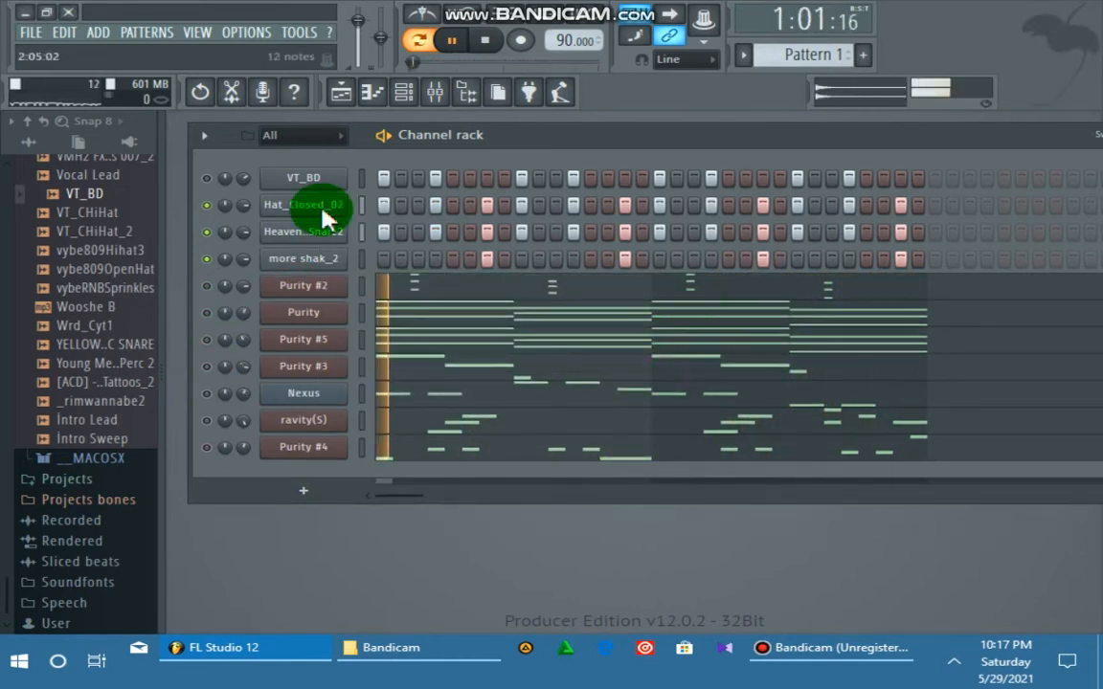
# - Audition the VT_BD, Hat_Closed_02, Heaven..Snare2 and more shak_2 drum channels one at a time, muting each after listening
pyautogui.click(210, 179)
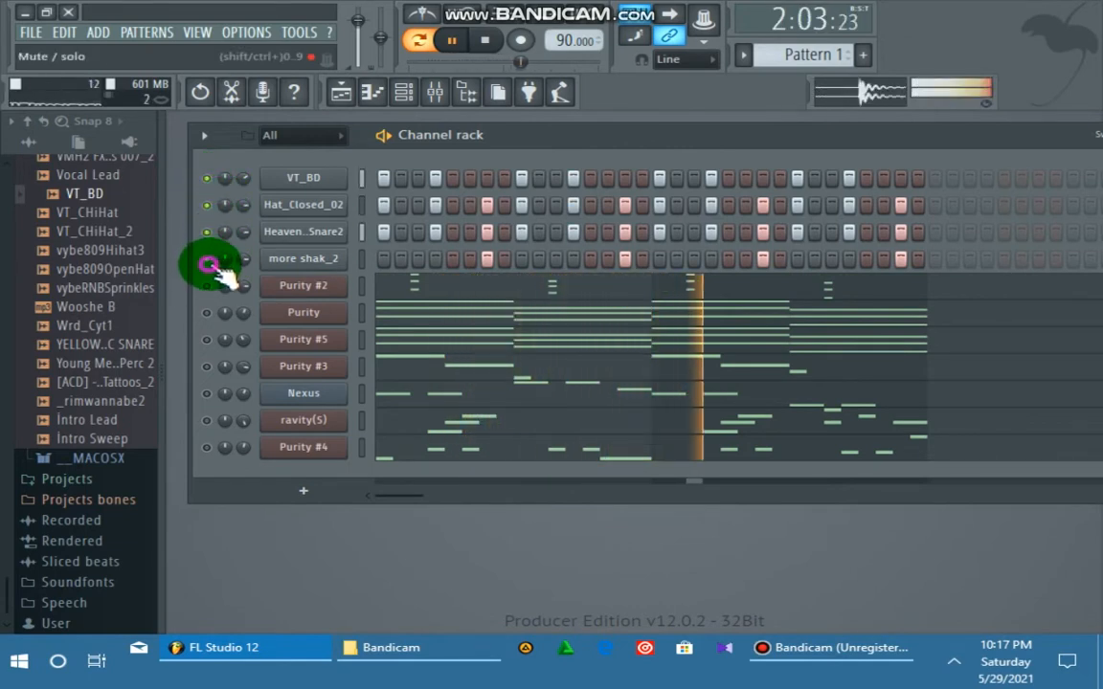
pyautogui.rightClick(207, 181)
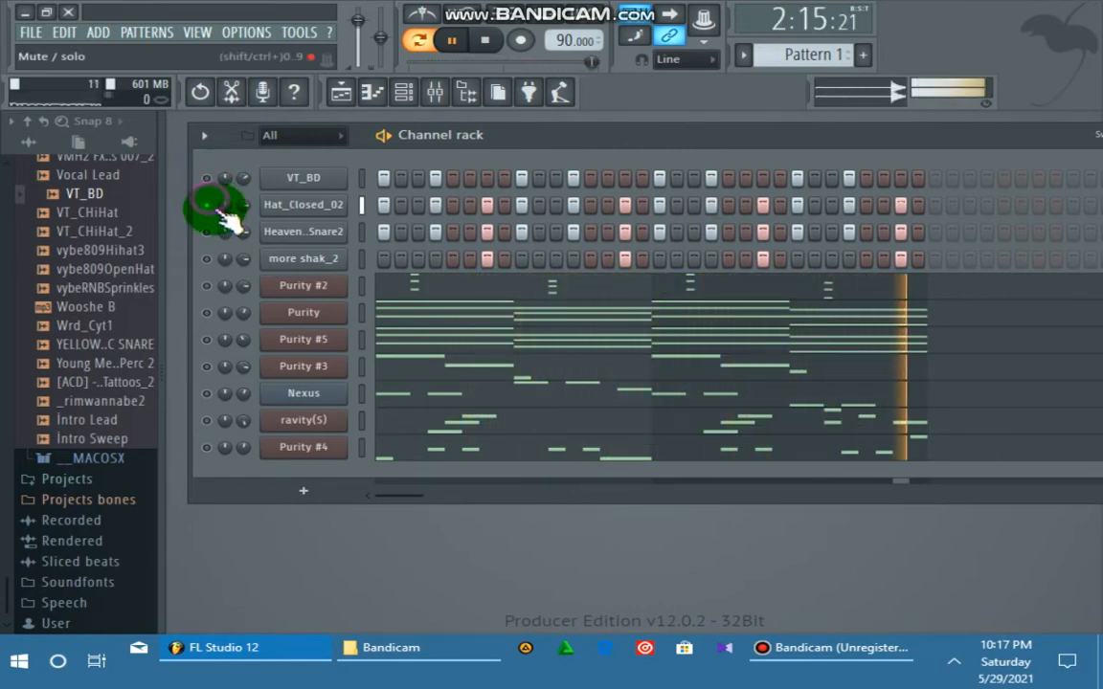
pyautogui.click(208, 208)
pyautogui.click(208, 231)
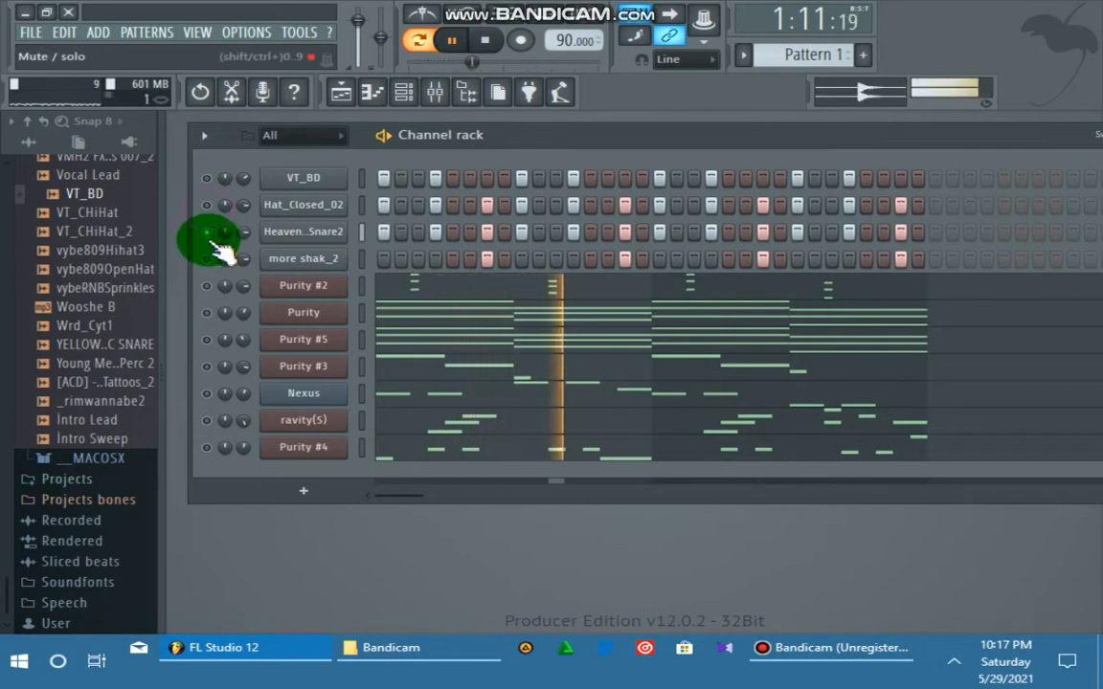
pyautogui.click(212, 257)
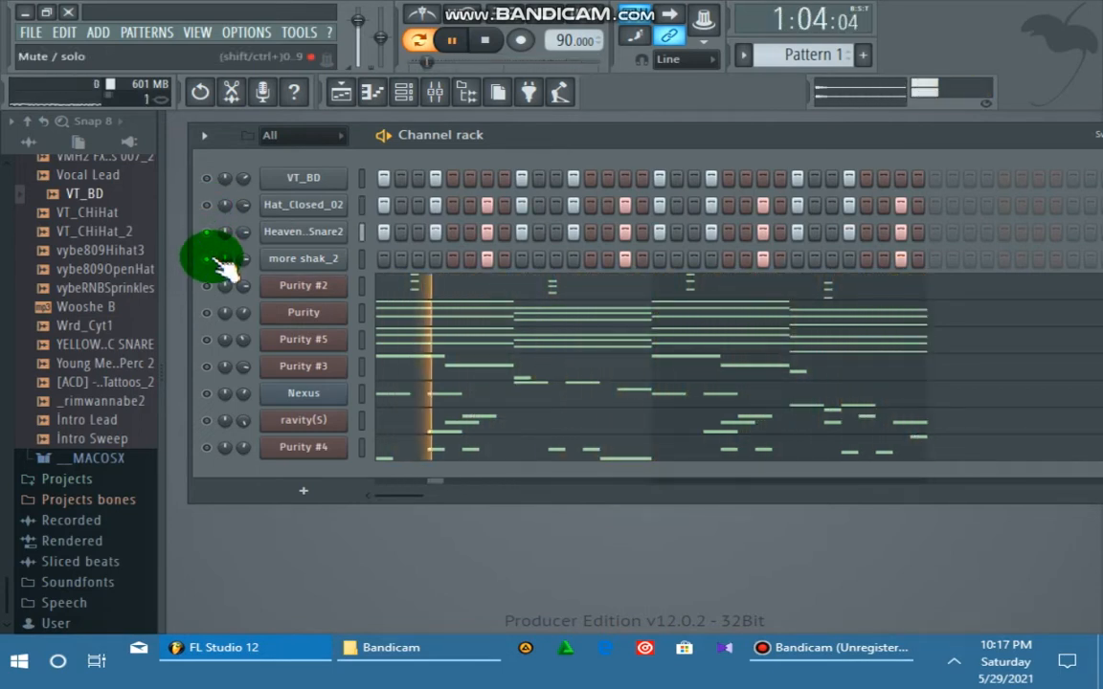
pyautogui.click(211, 232)
pyautogui.click(210, 258)
# - Play the Purity #2 channel on its own and examine its notes in the piano roll
pyautogui.click(211, 284)
pyautogui.click(425, 285)
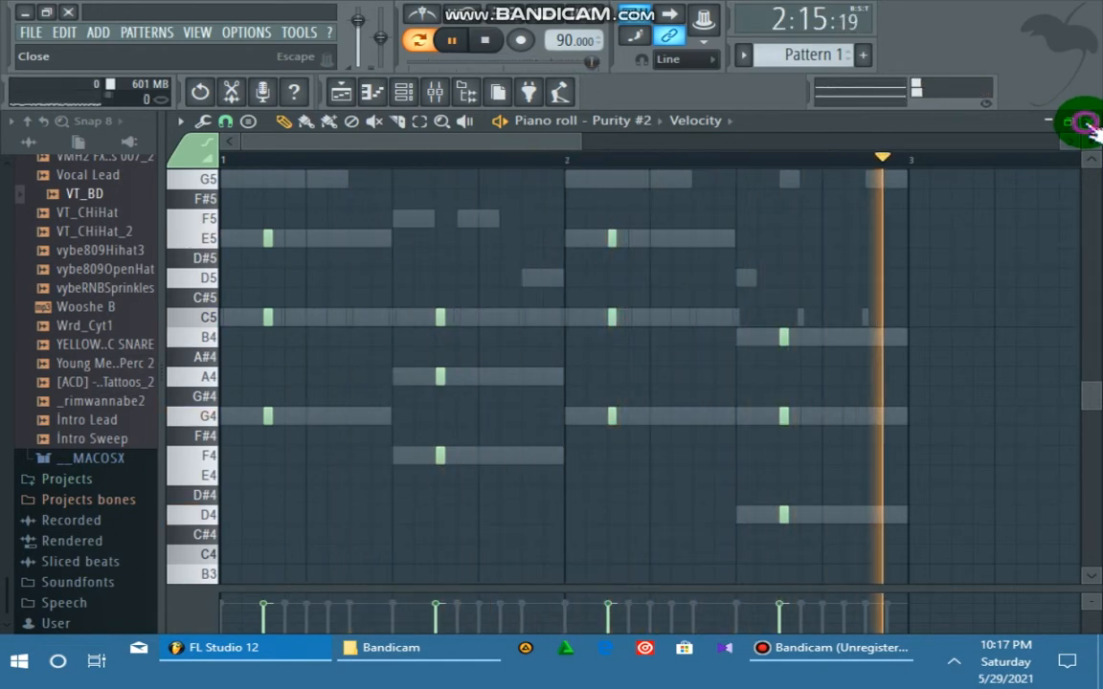
pyautogui.click(1088, 124)
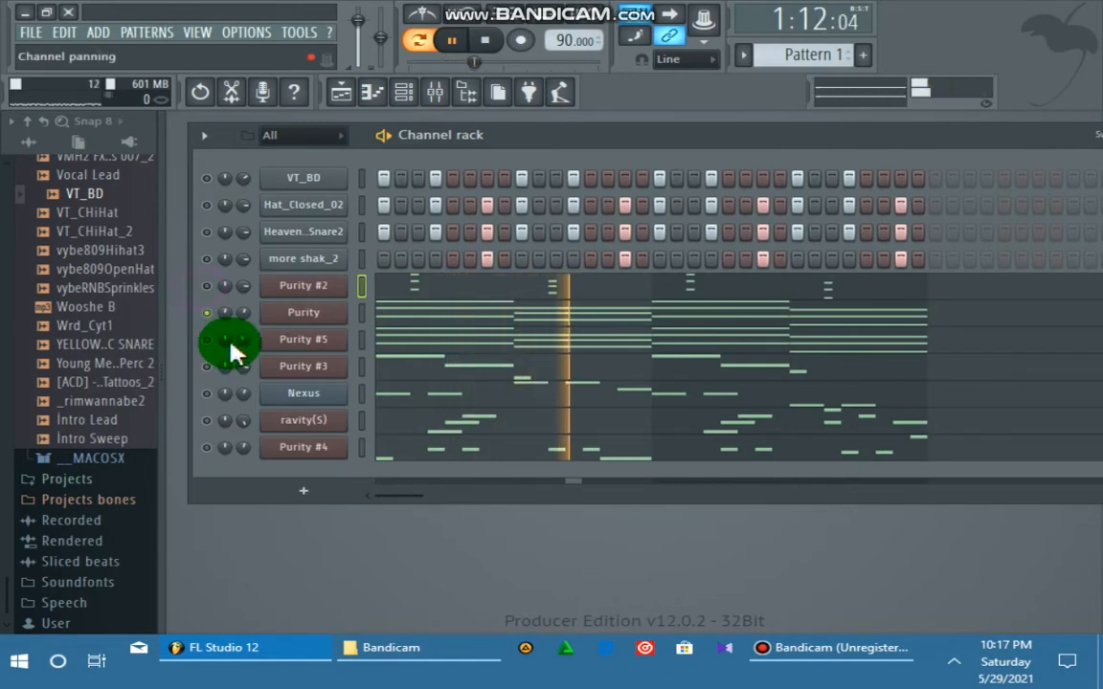
# - Examine the sustained chord notes of the Purity and Purity #5 channels in the piano roll while each plays alone
pyautogui.click(387, 312)
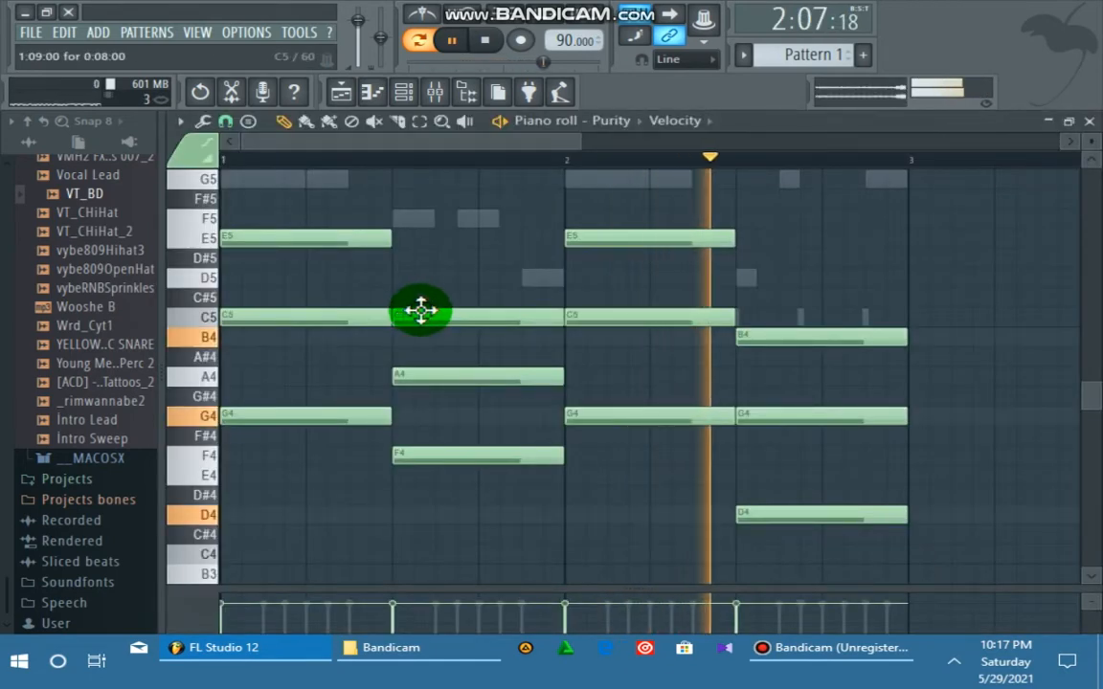
pyautogui.scroll(3, 558, 321)
pyautogui.scroll(-2, 558, 322)
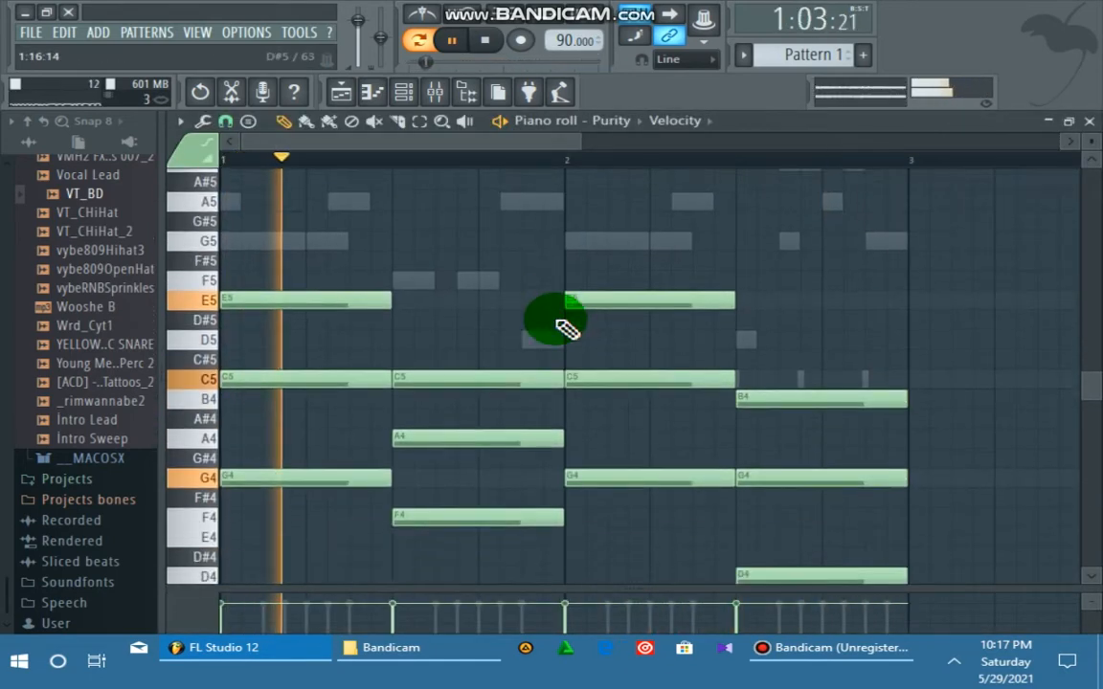
pyautogui.scroll(-2, 554, 315)
pyautogui.scroll(2, 563, 323)
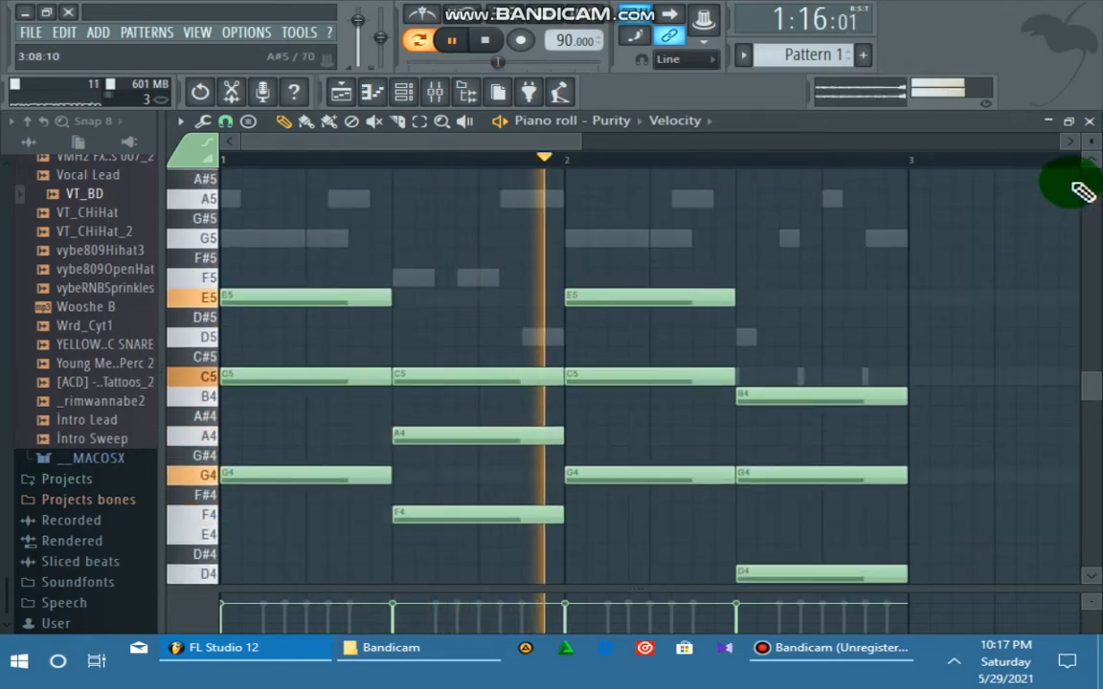
pyautogui.click(1084, 123)
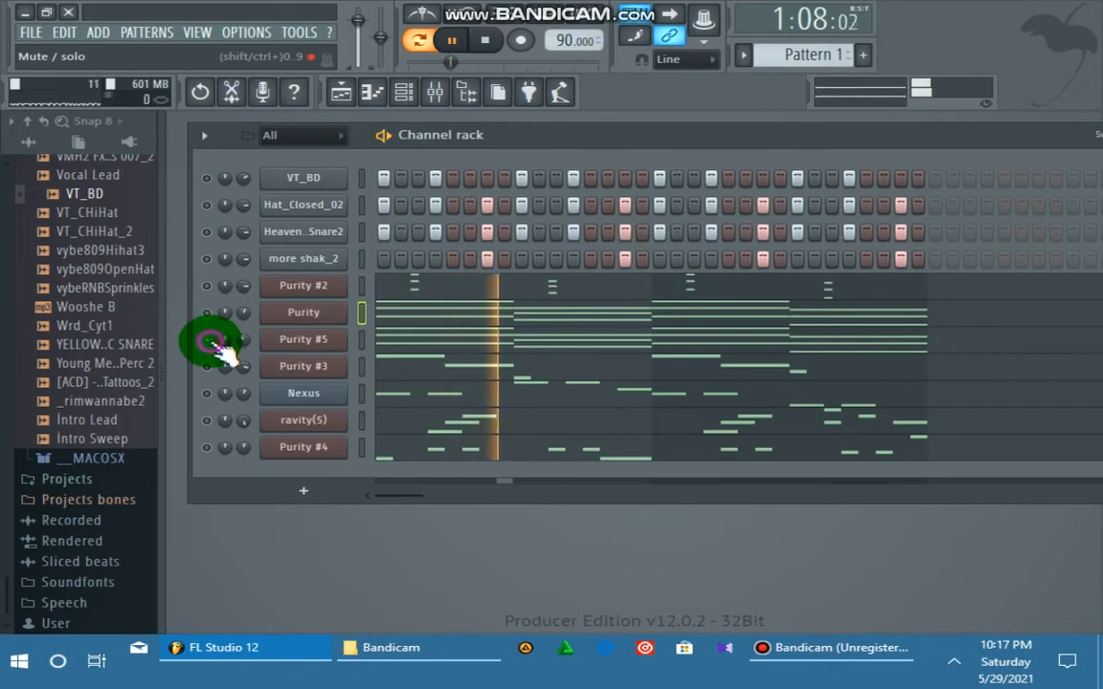
pyautogui.click(401, 343)
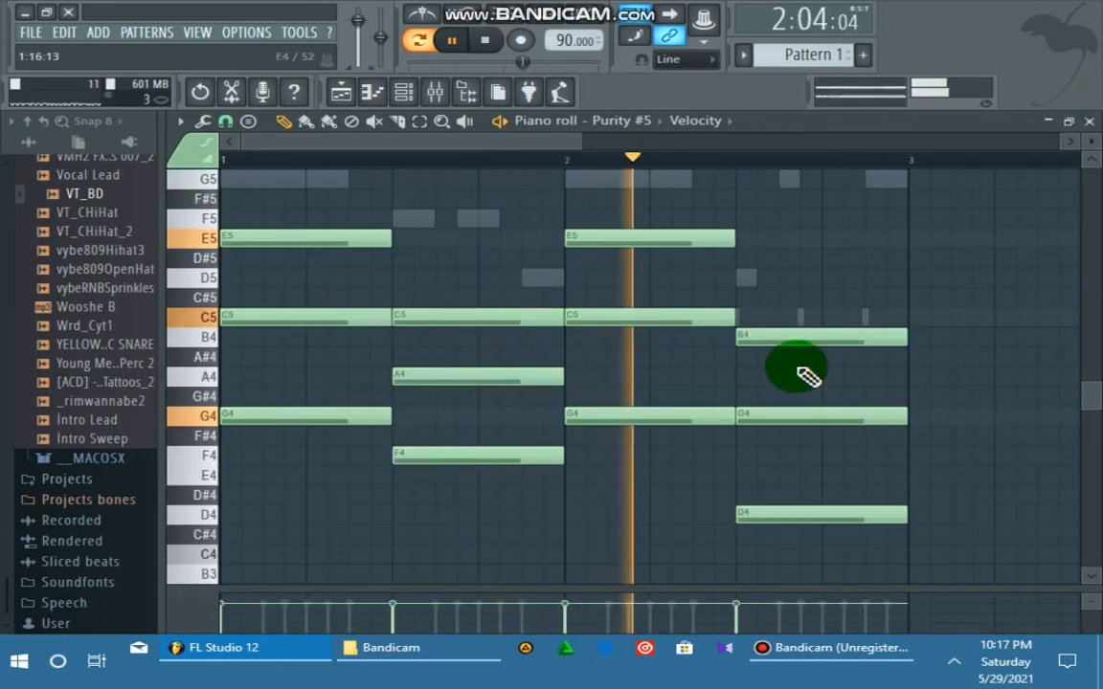
pyautogui.click(1092, 123)
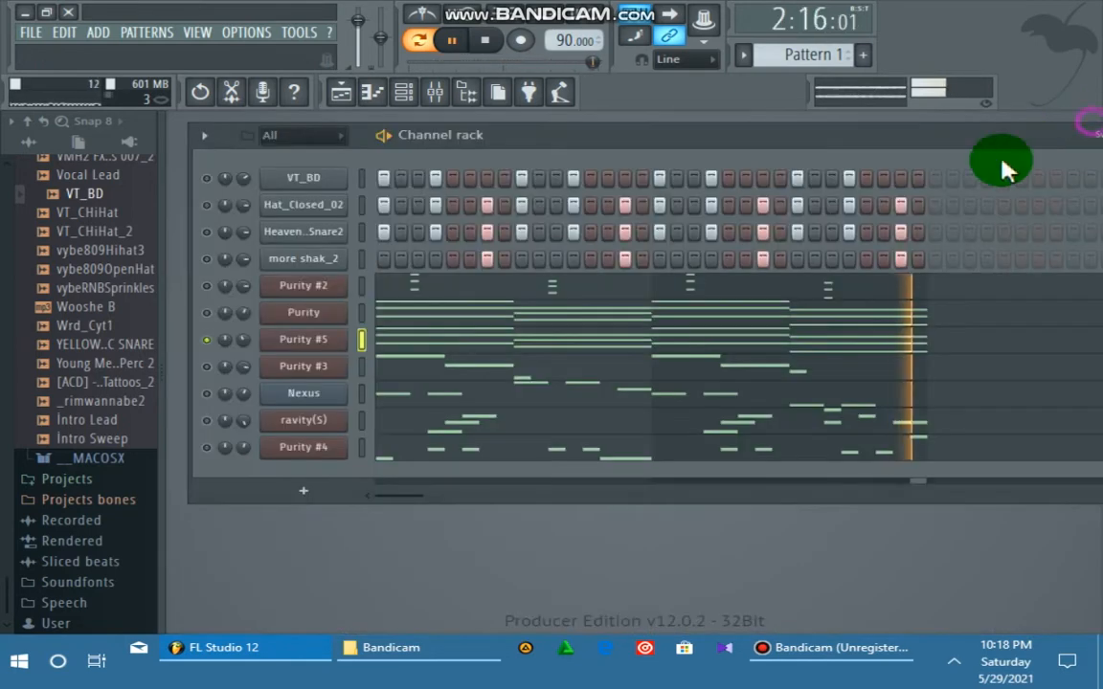
# - Play Purity #3 alone, examine its melody in the piano roll and its instrument presets, and mute it again
pyautogui.click(206, 366)
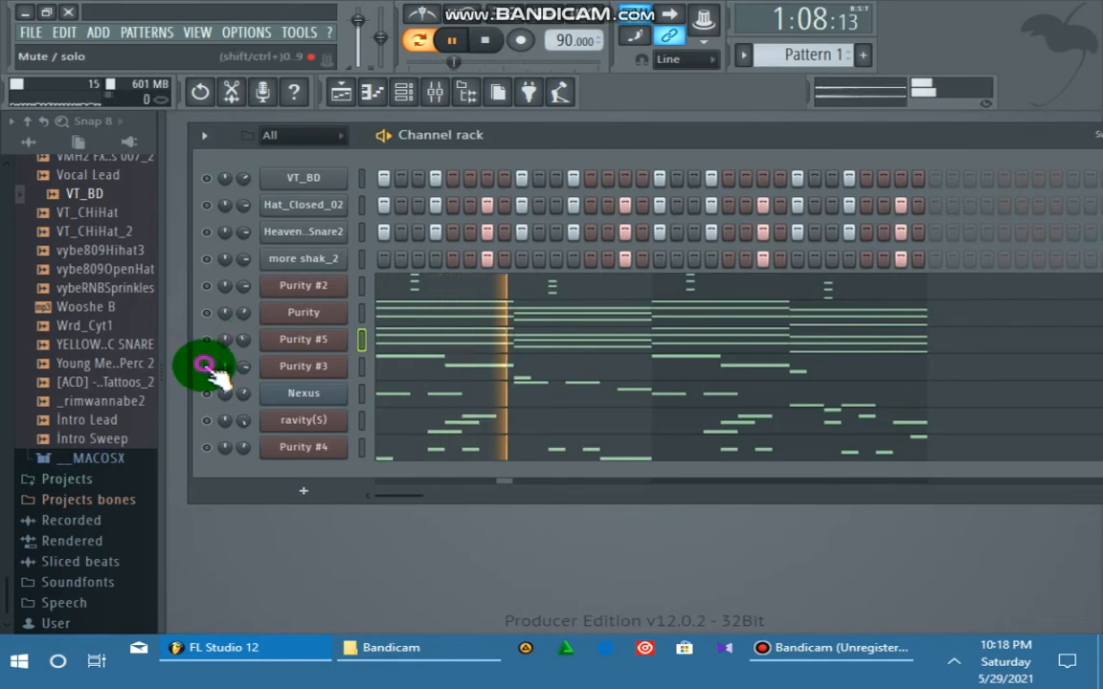
pyautogui.click(398, 372)
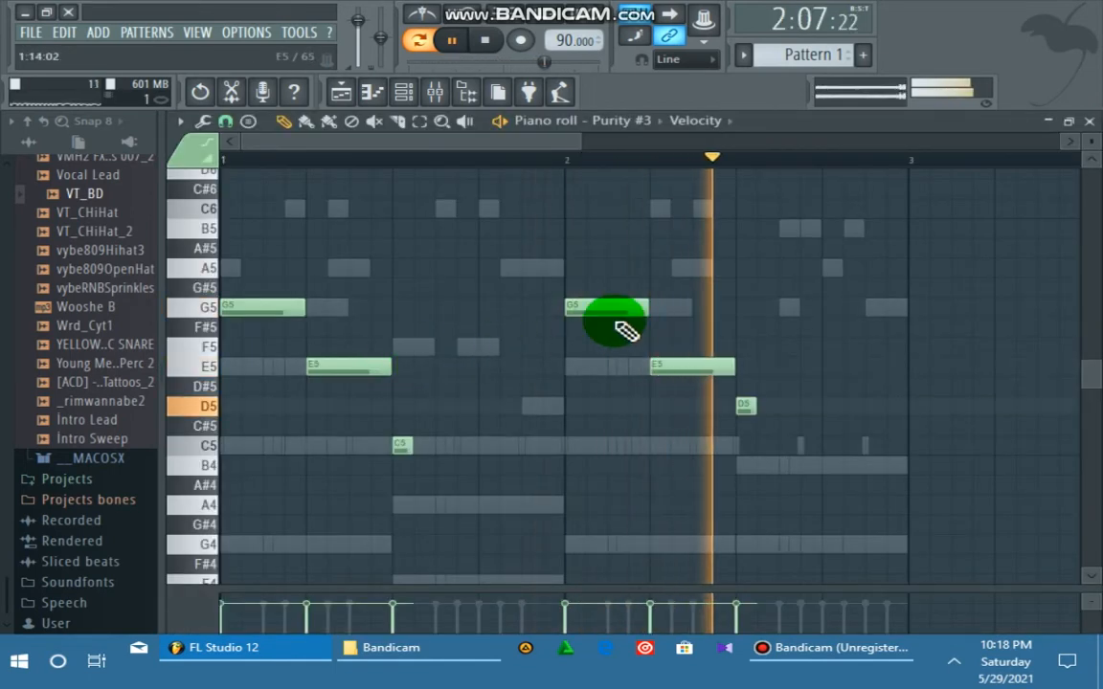
pyautogui.click(1090, 123)
pyautogui.click(299, 366)
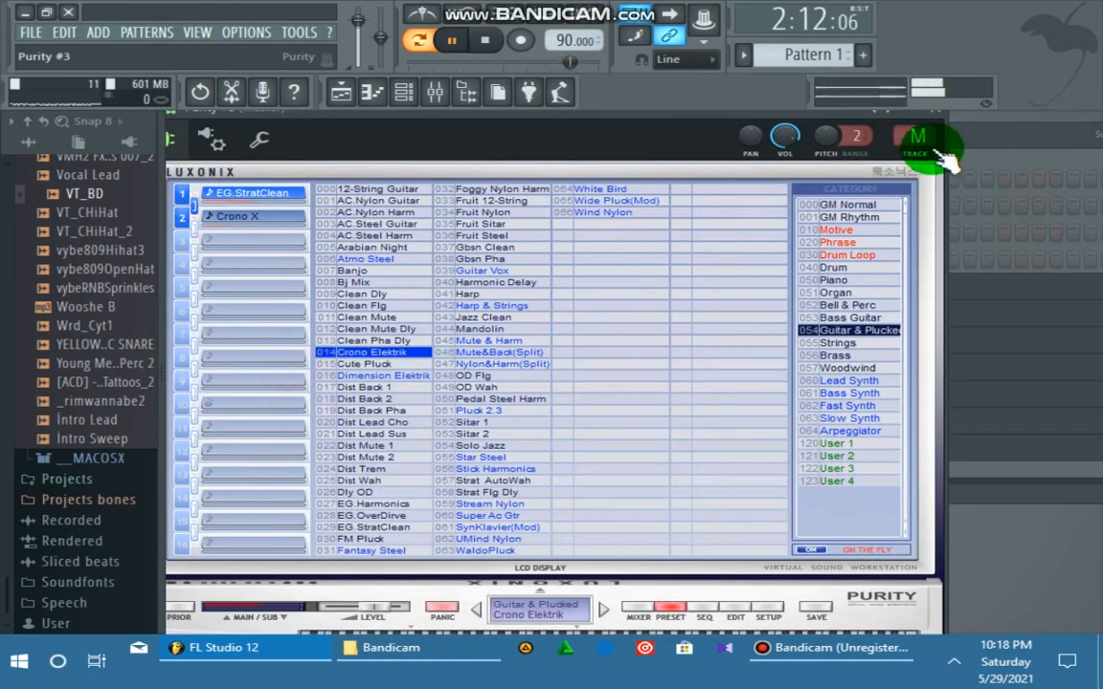
pyautogui.click(930, 117)
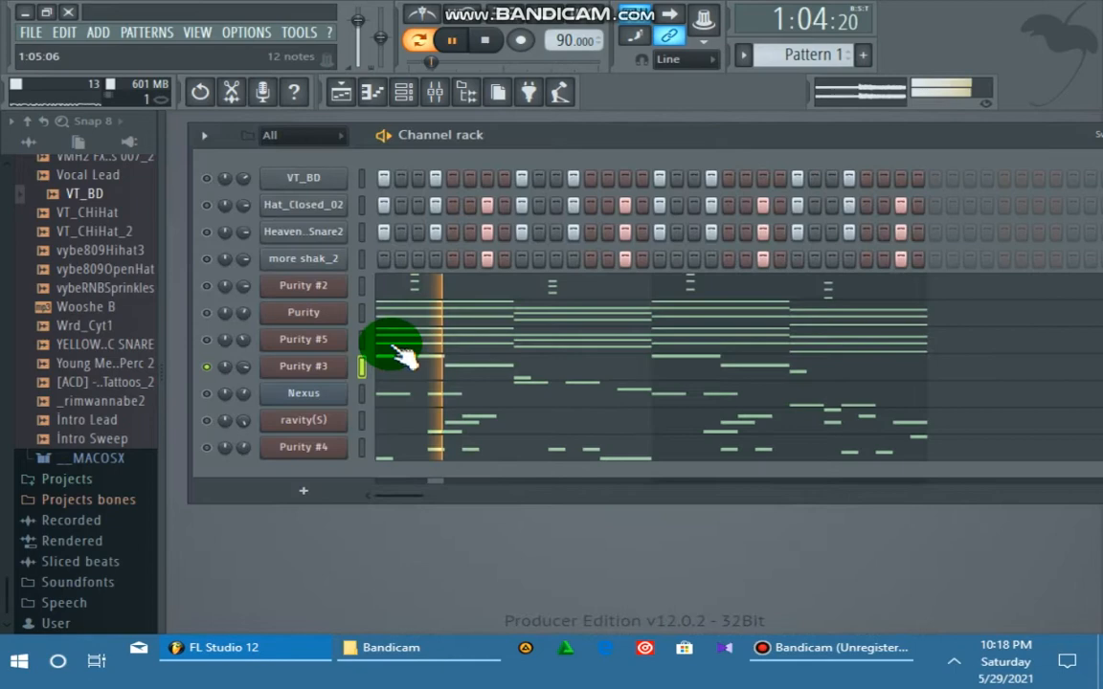
pyautogui.click(203, 368)
# - Play the Nexus channel alone and examine its bass notes in the piano roll and the preset in its instrument window
pyautogui.click(202, 393)
pyautogui.click(417, 396)
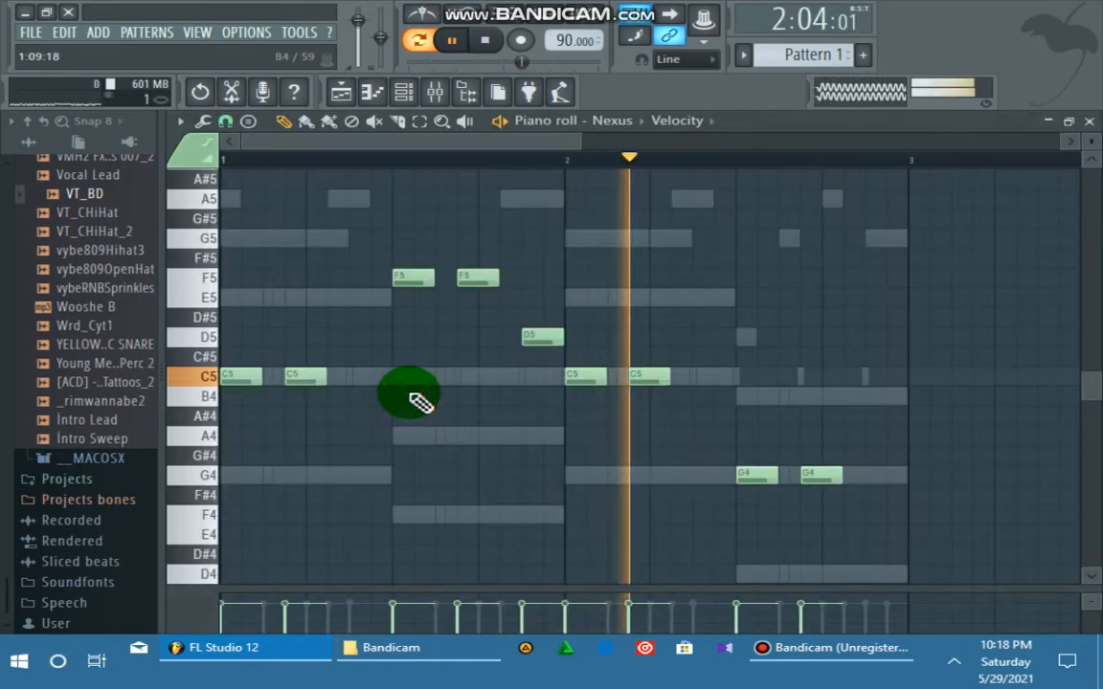
pyautogui.click(1090, 119)
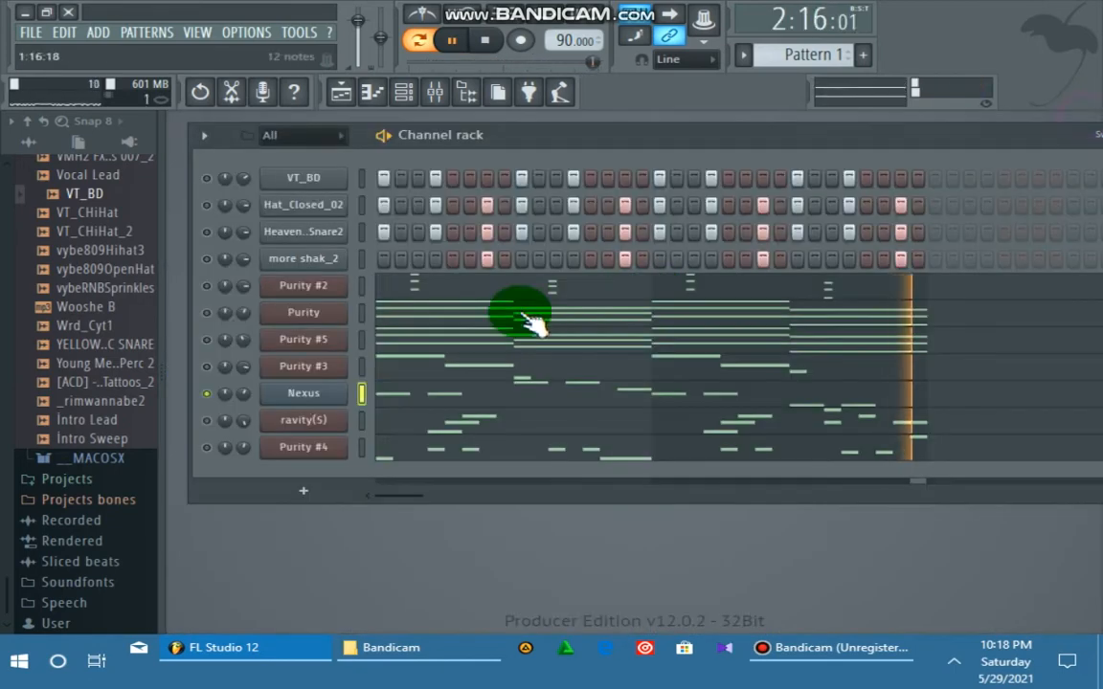
pyautogui.click(284, 394)
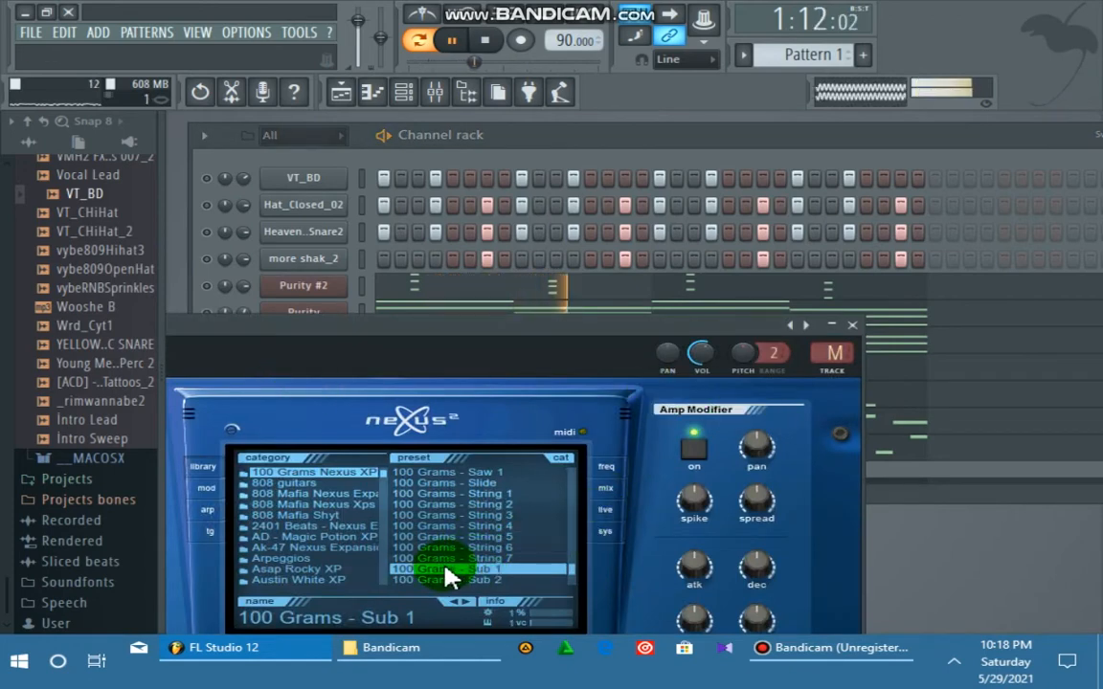
pyautogui.click(852, 325)
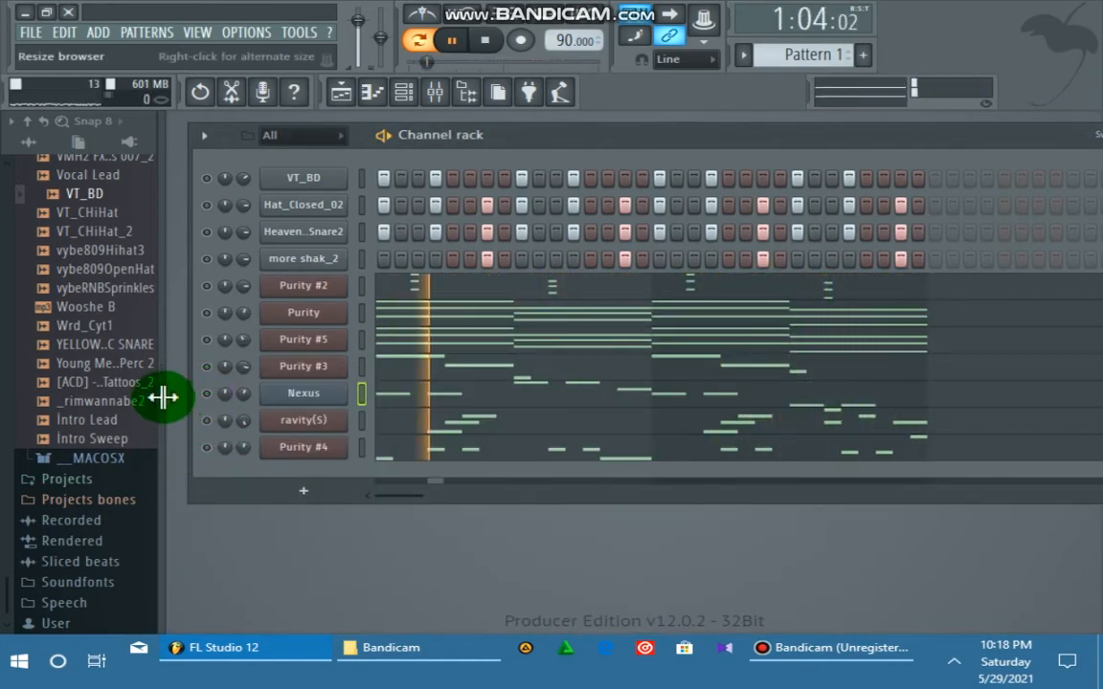
# - Collapse the browser and examine the ravity(S) channel's melody notes and instrument presets while it plays alone
pyautogui.moveTo(163, 397); pyautogui.dragTo(8, 389)
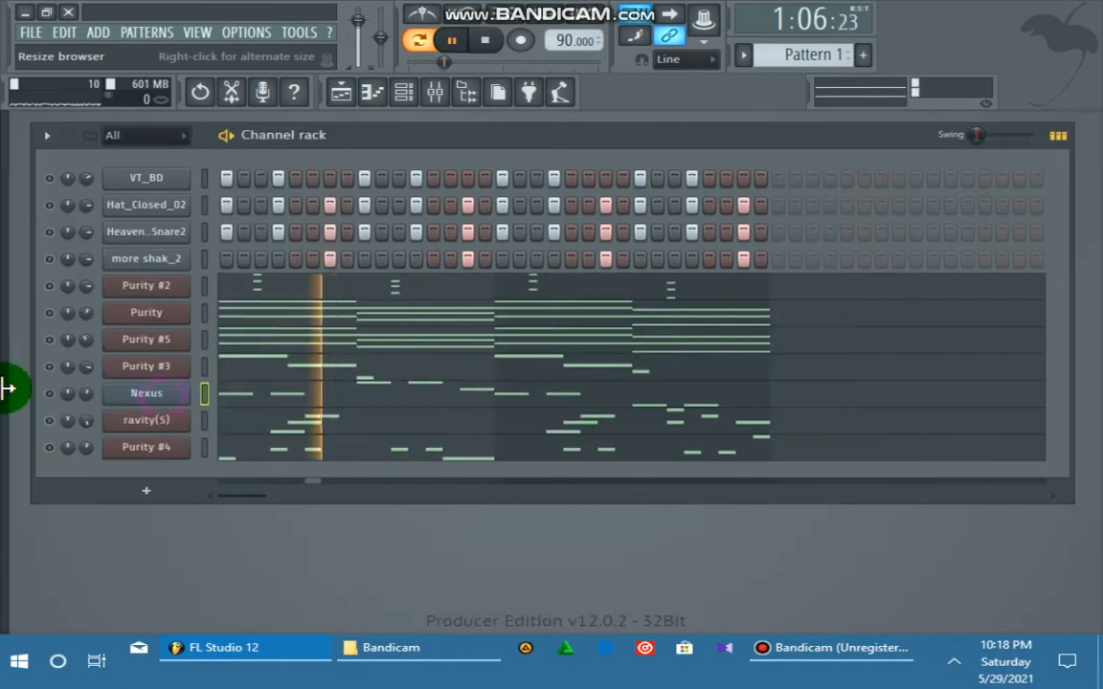
pyautogui.click(53, 419)
pyautogui.click(238, 421)
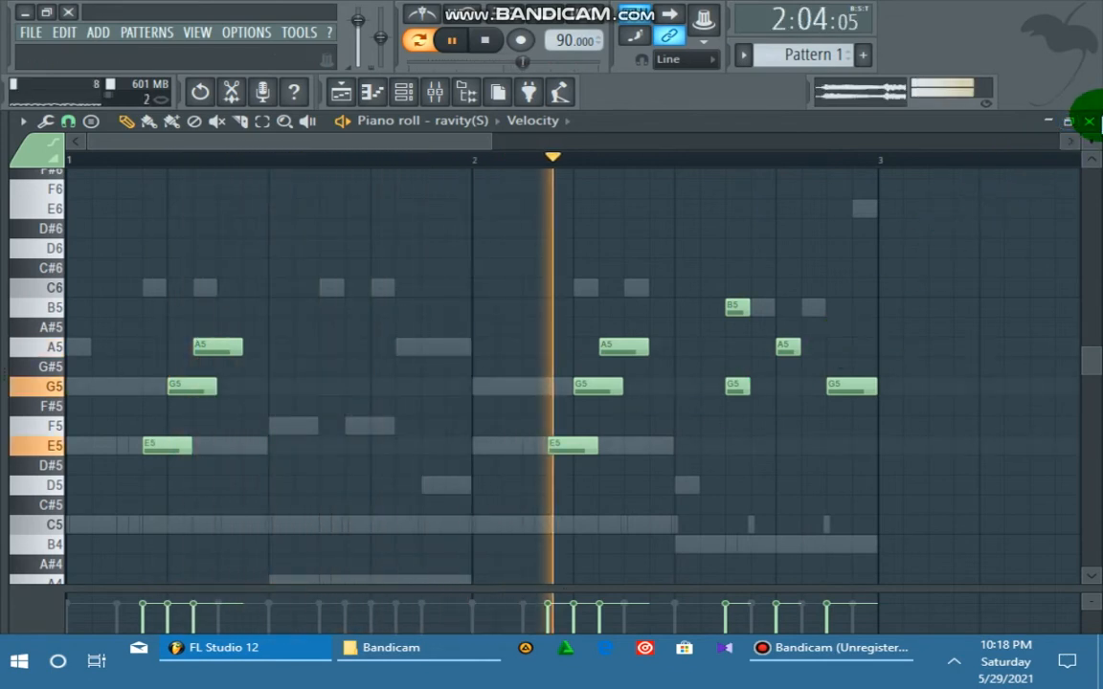
pyautogui.click(1090, 122)
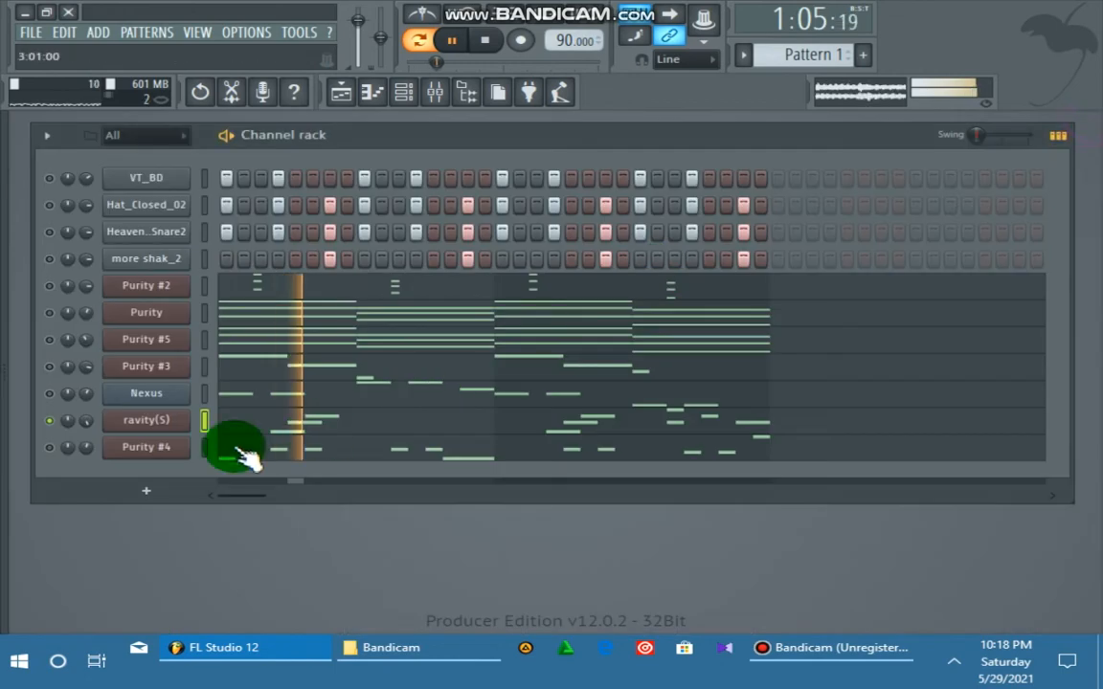
pyautogui.click(144, 421)
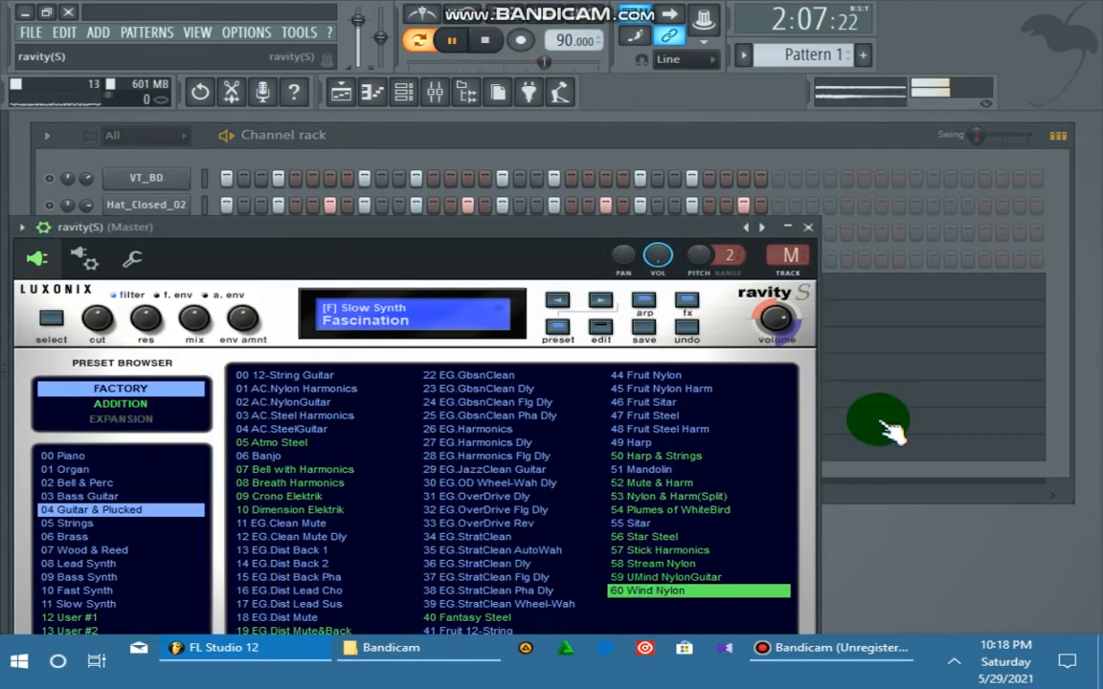
pyautogui.click(807, 233)
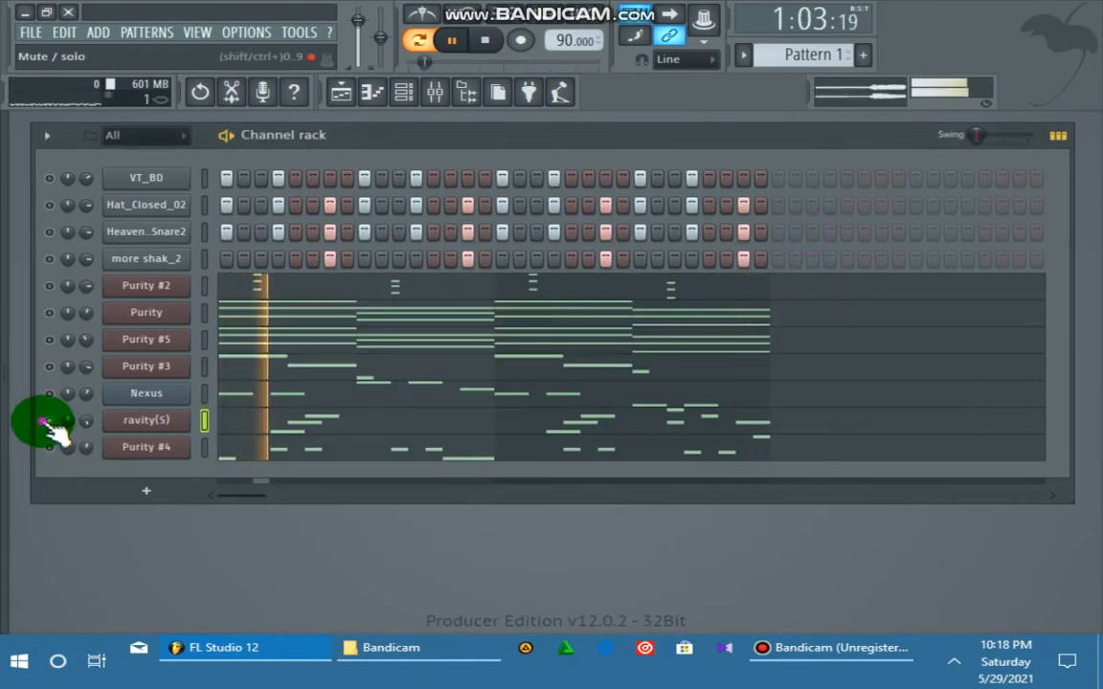
# - Play the Purity #4 channel alone and examine its notes in the piano roll
pyautogui.click(229, 462)
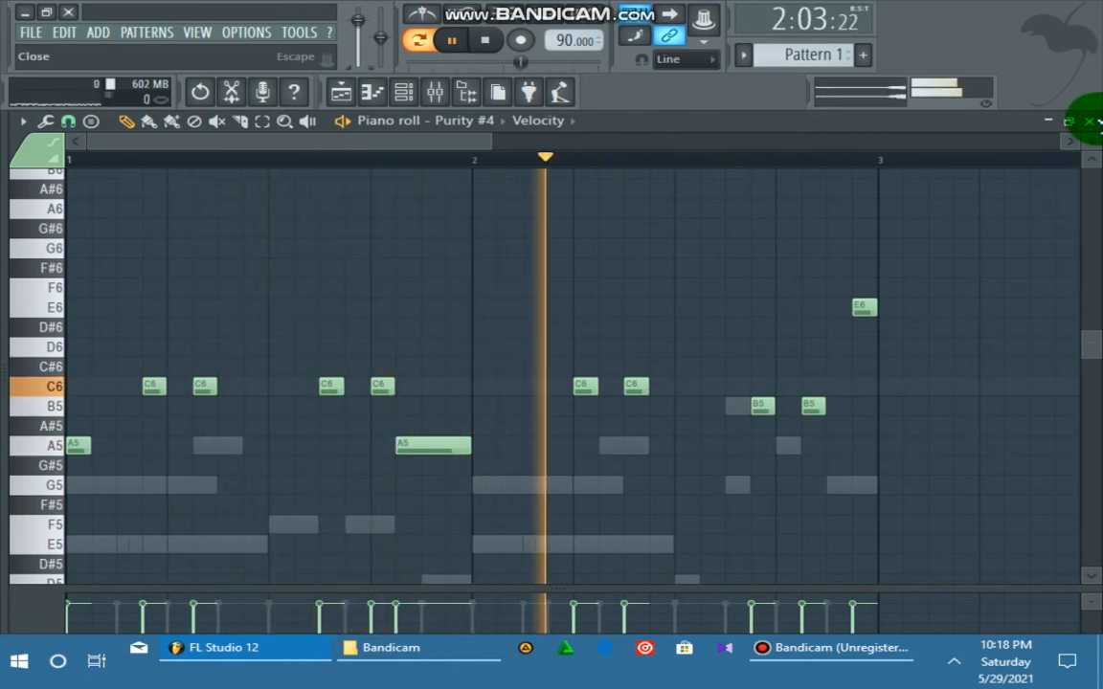
pyautogui.click(1089, 121)
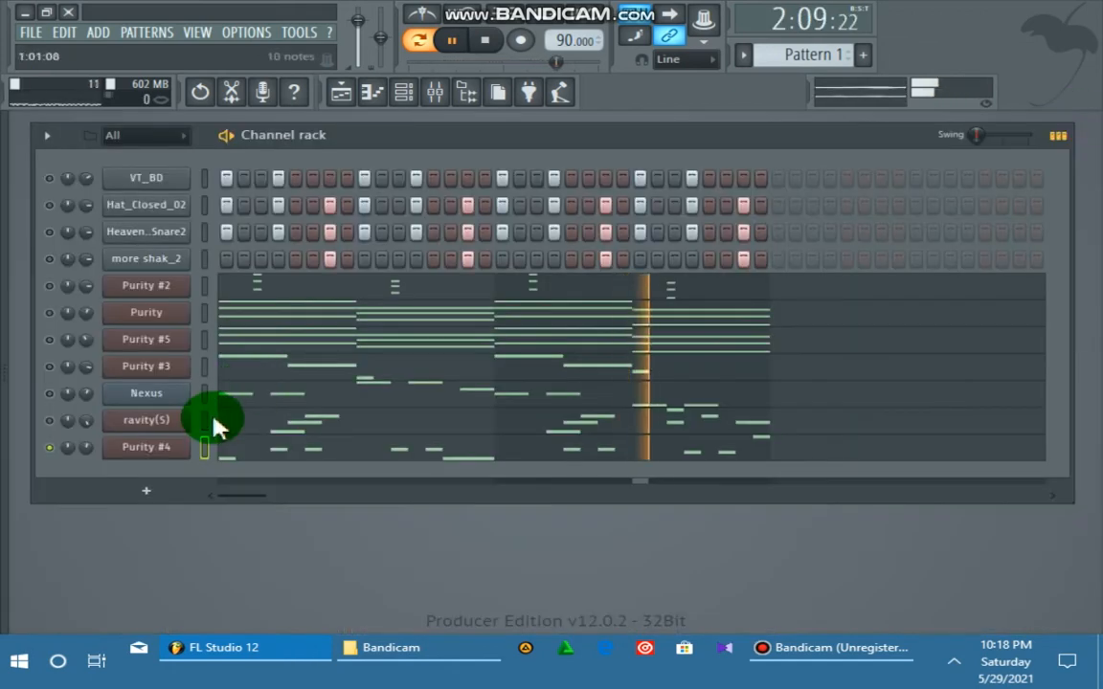
# - Unmute Purity, Purity #2, more shak_2, Hat_Closed_02 and the Heaven snare so they play together with Purity #4
pyautogui.click(46, 314)
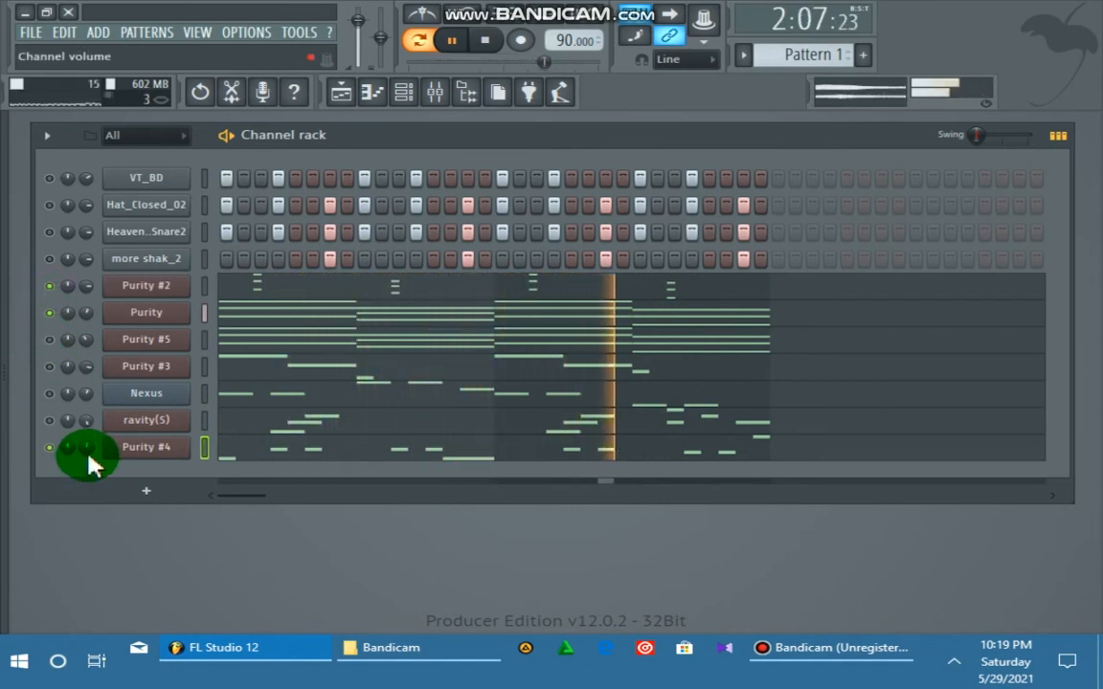
pyautogui.click(49, 258)
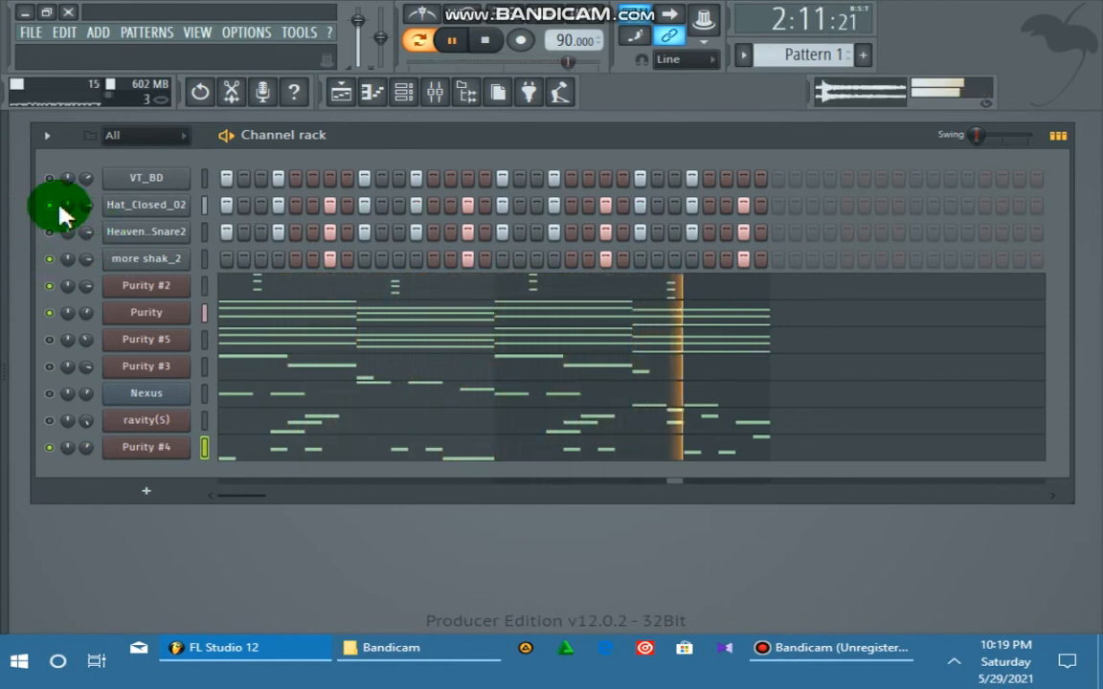
pyautogui.click(56, 233)
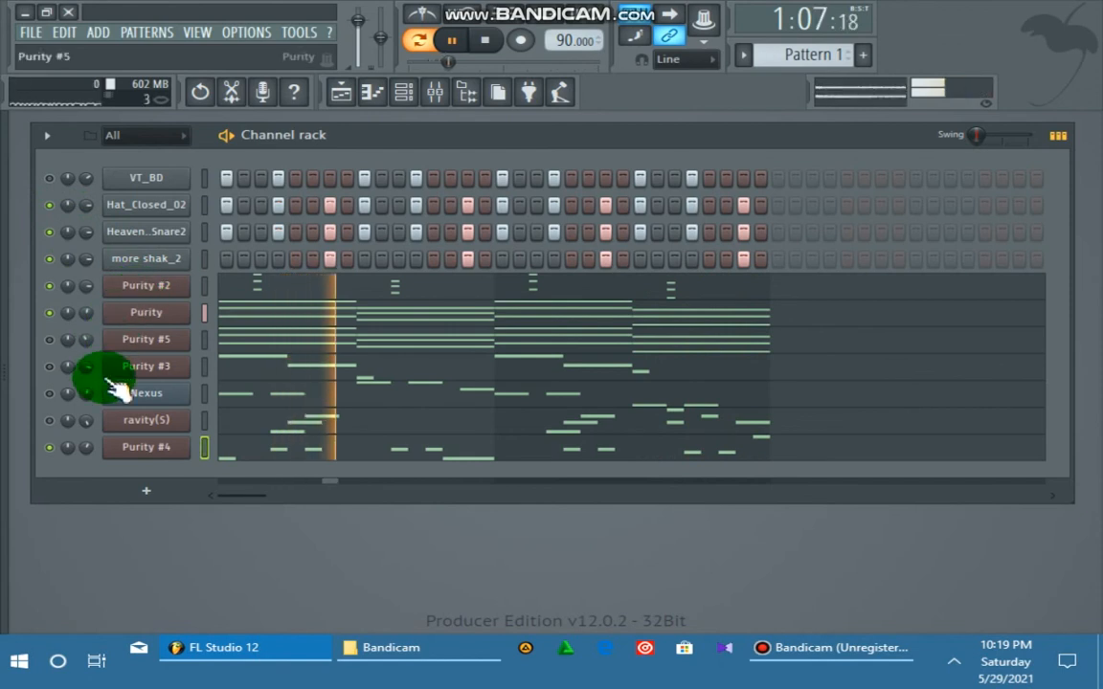
# - Add the Nexus bass and Purity #5 chords to the playing channels, leaving Purity #3 muted
pyautogui.click(52, 392)
pyautogui.click(50, 367)
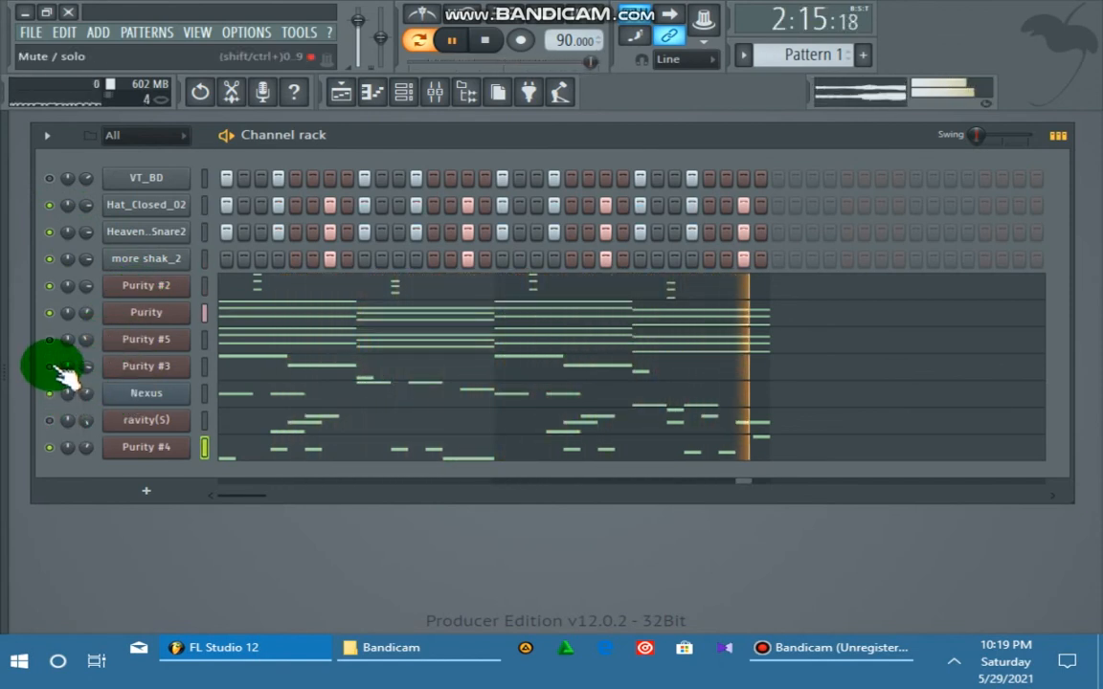
pyautogui.click(51, 340)
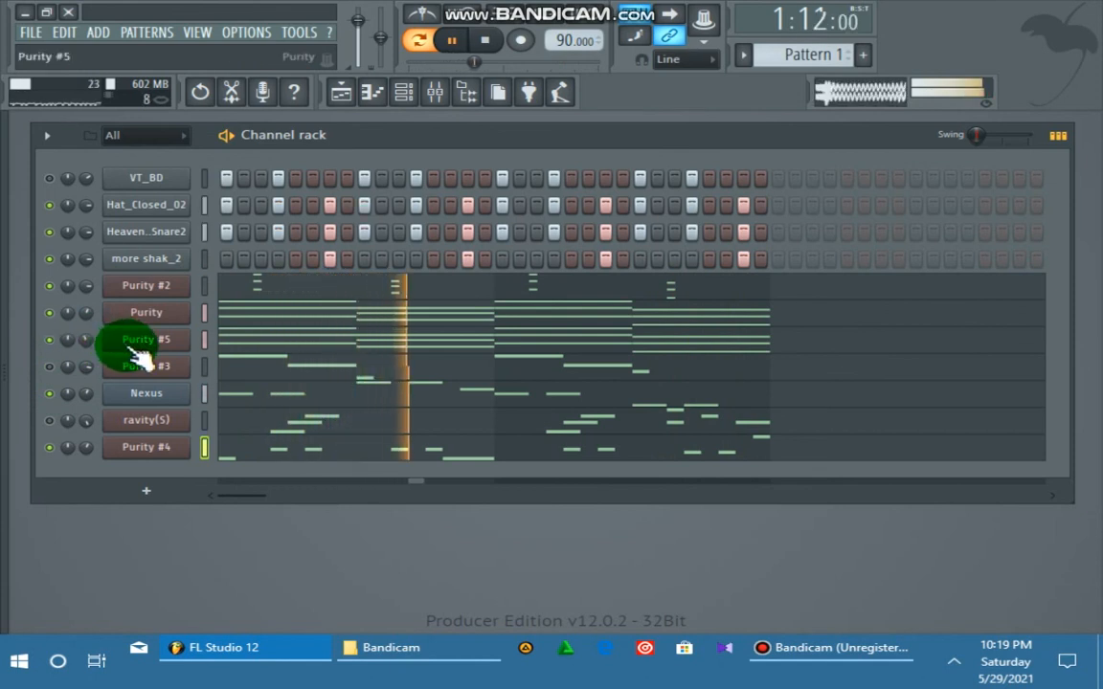